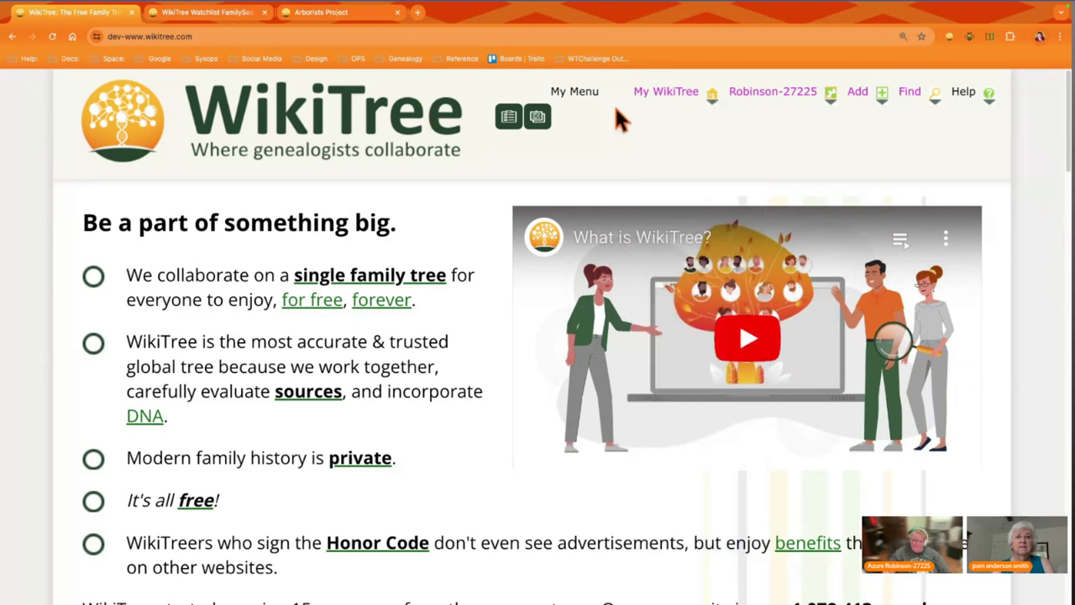
- Open the account's own Watchlist of person profiles
mouse_move(646, 108)
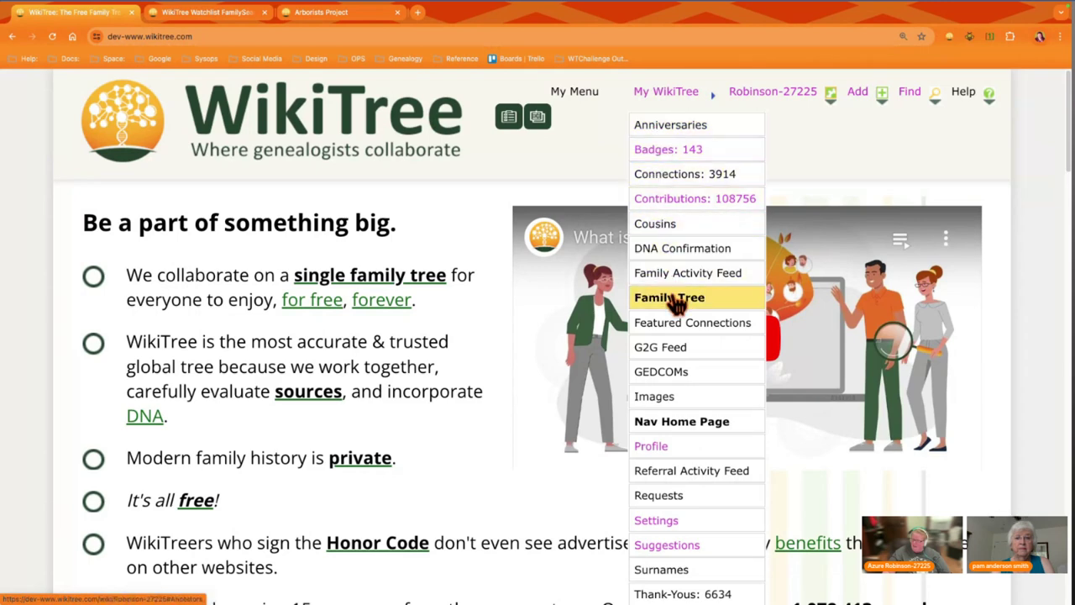
scroll(676, 298, down, 1)
scroll(682, 323, down, 2)
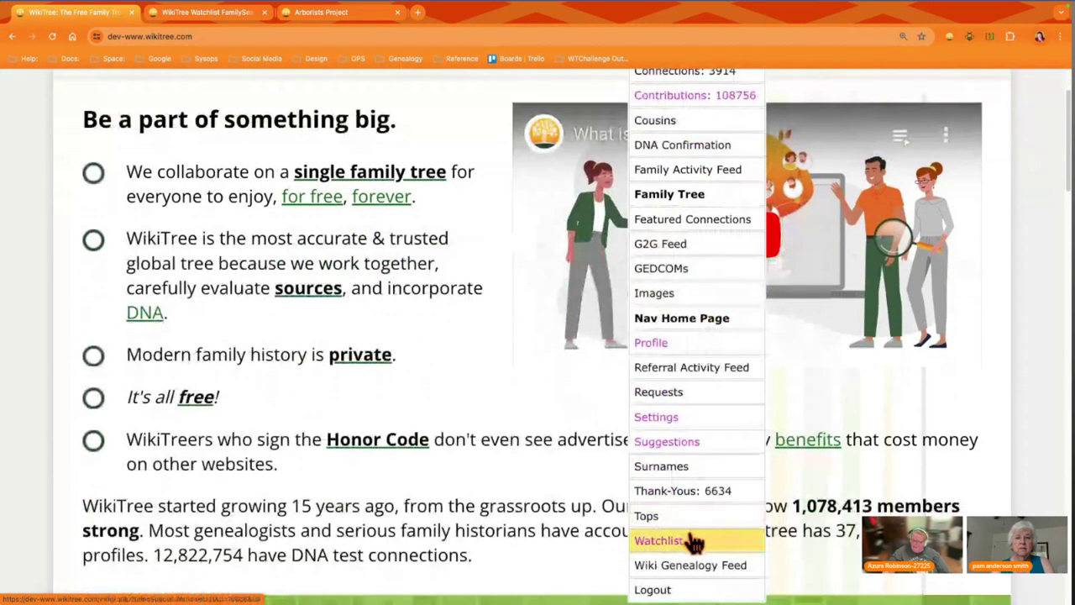
click(691, 543)
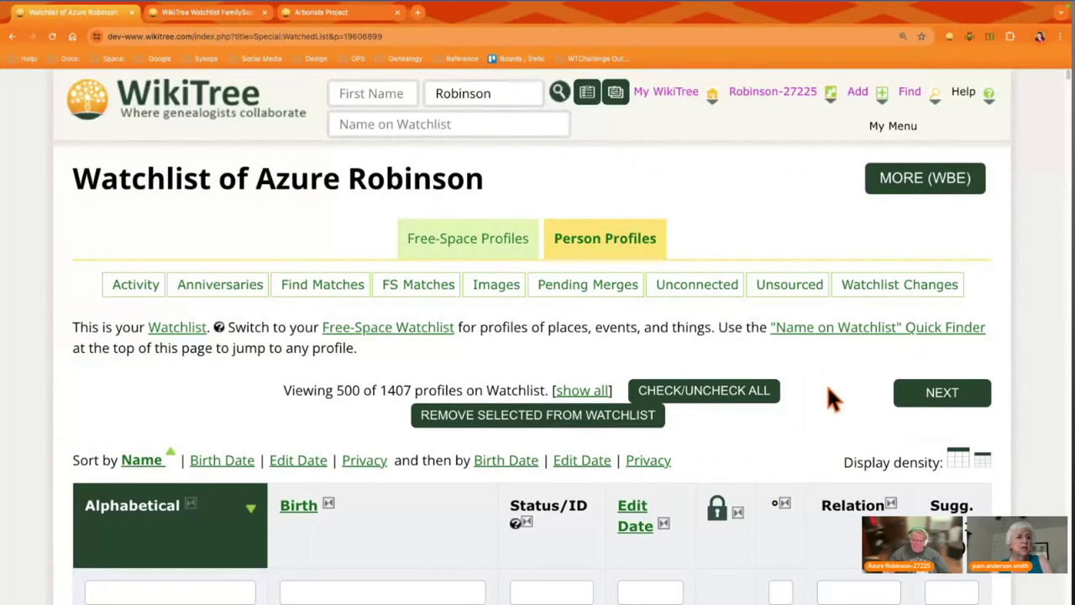
scroll(1015, 441, down, 2)
scroll(1015, 442, up, 1)
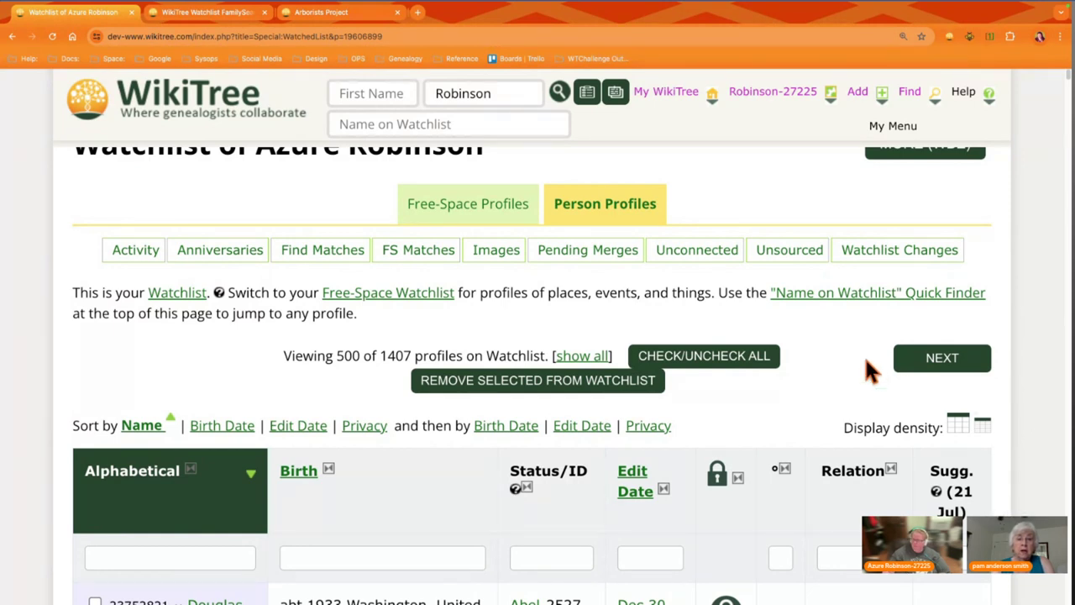
scroll(852, 360, up, 1)
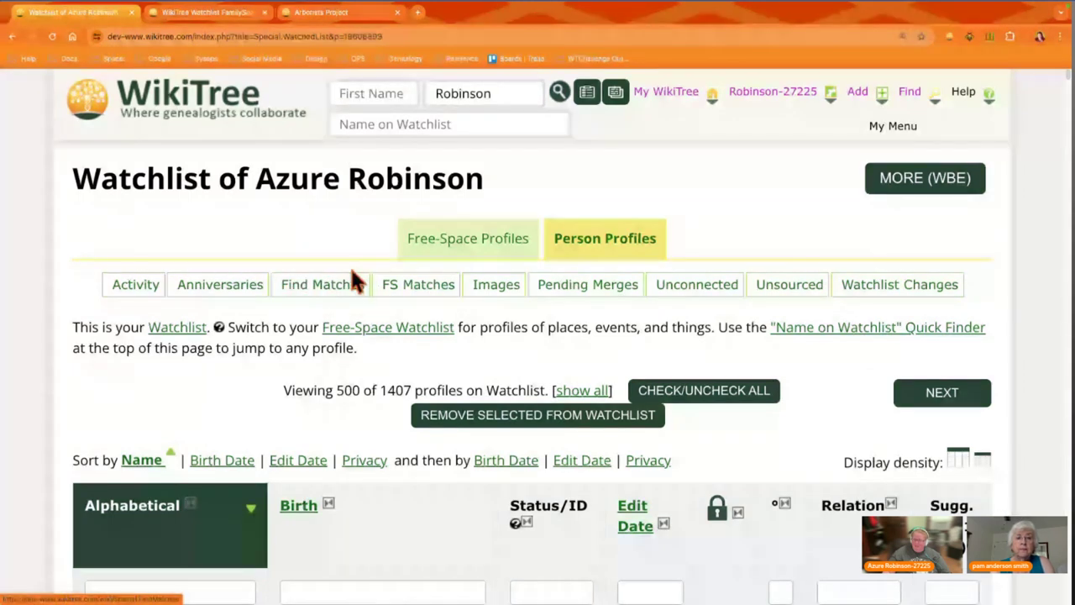
- Run a Find Matches search on the Watchlist, limited to the one family surname being checked for duplicates
click(330, 281)
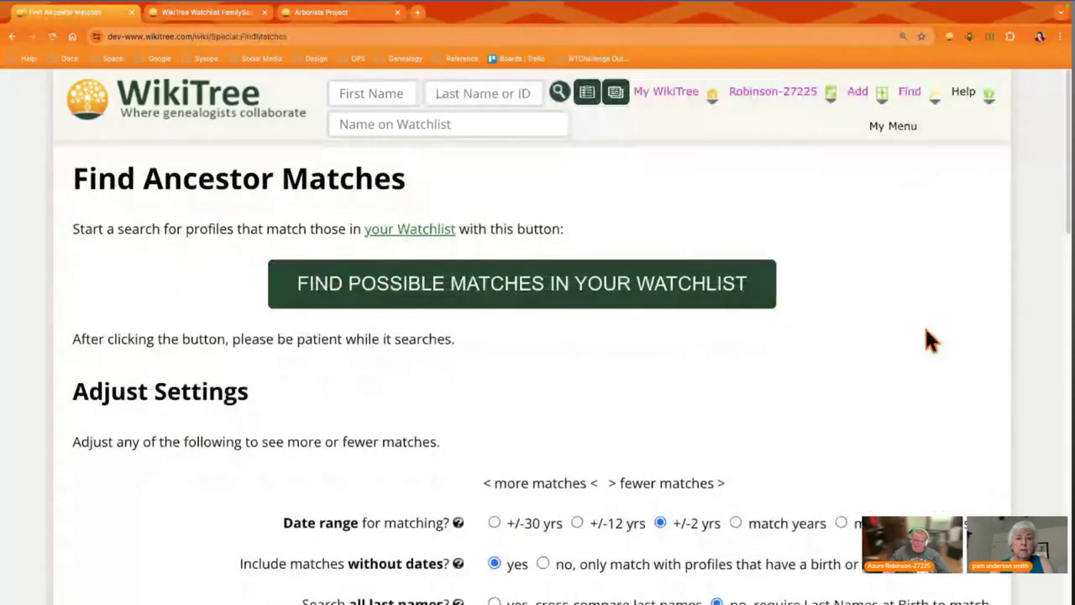
scroll(863, 402, down, 1)
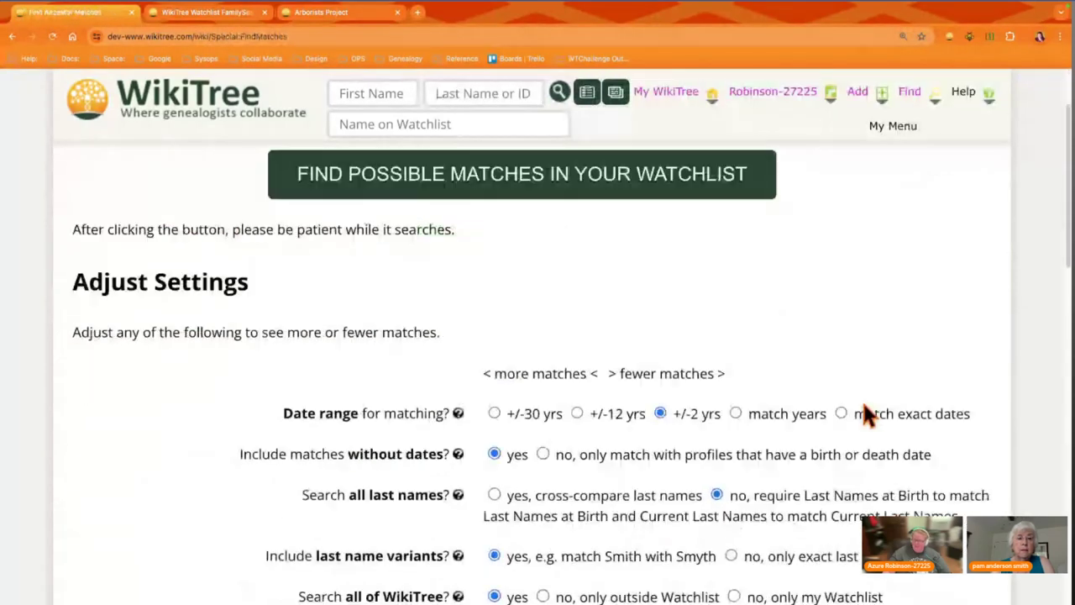
scroll(865, 414, down, 1)
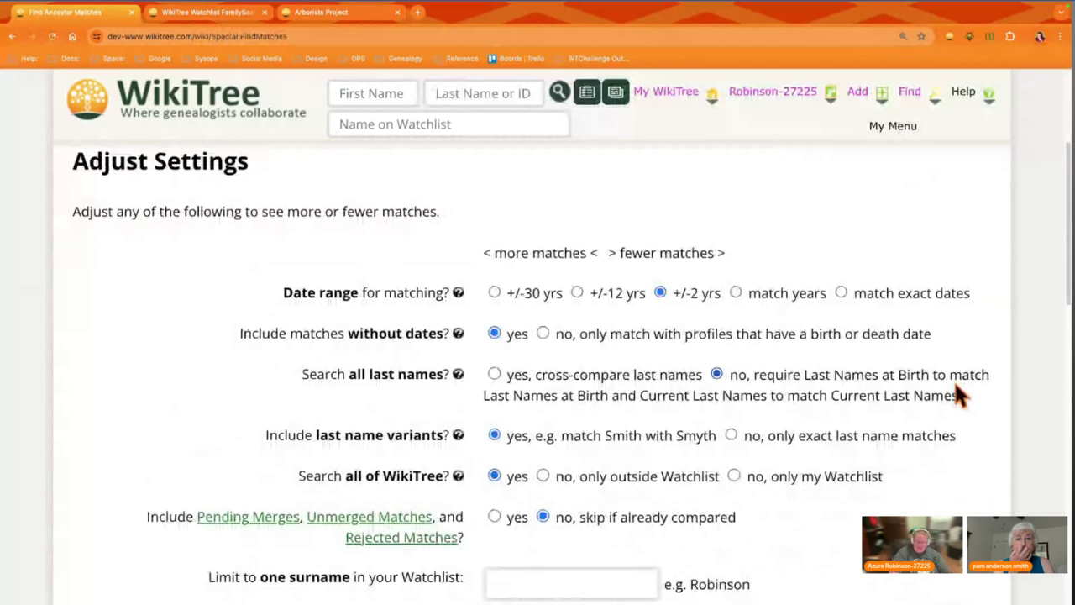
scroll(955, 394, down, 1)
click(565, 503)
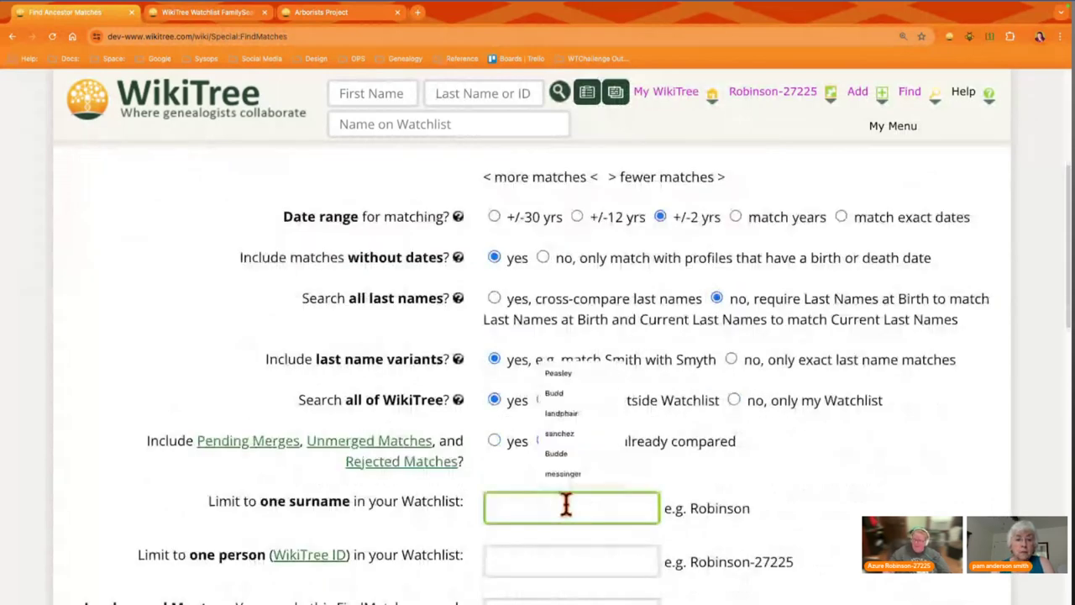
text(Budd)
scroll(202, 287, up, 3)
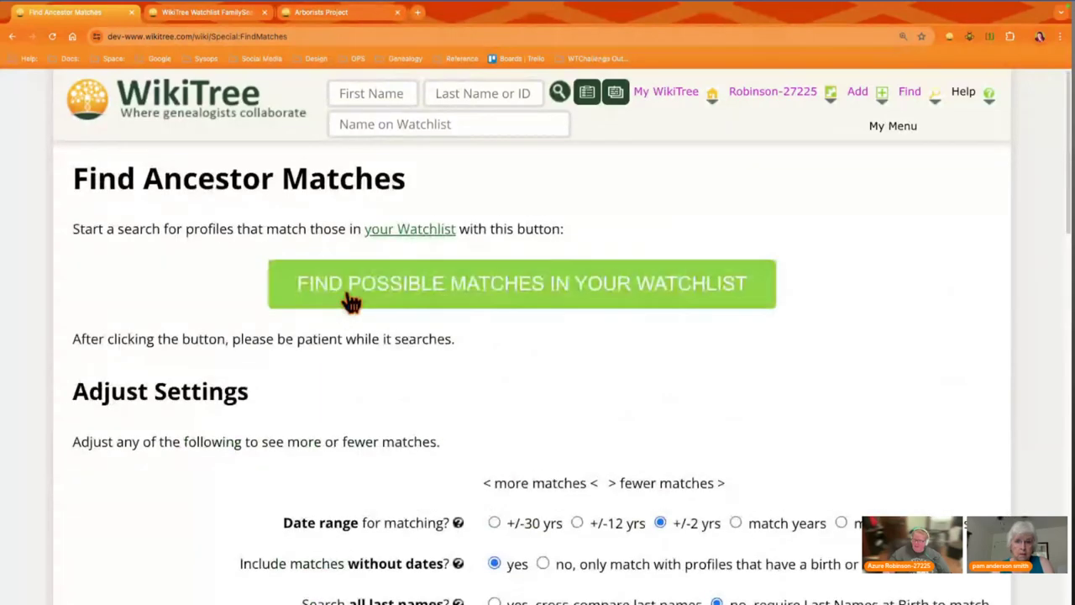
click(643, 300)
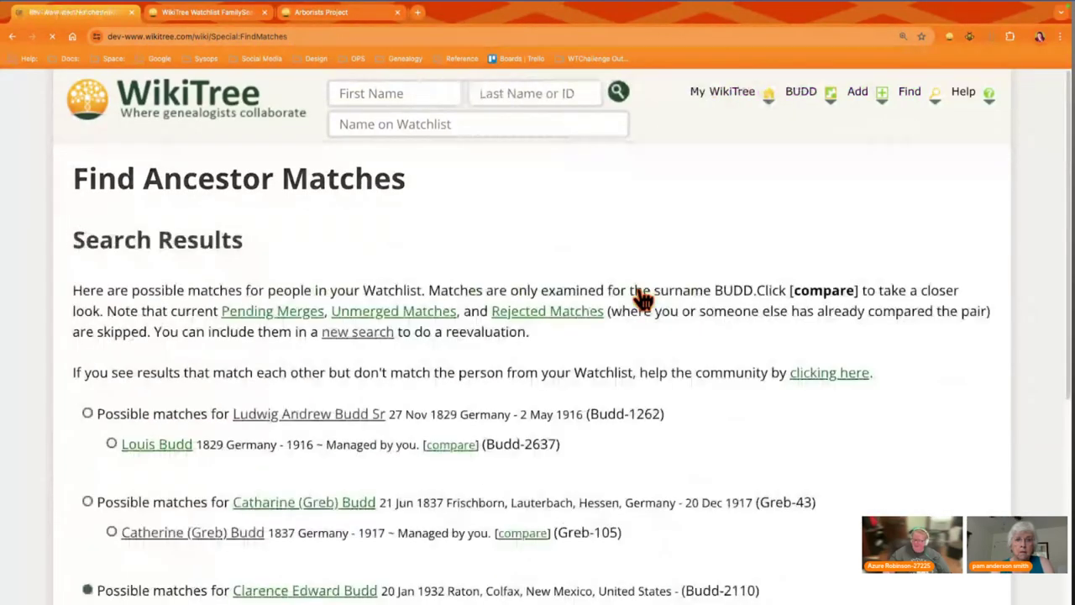
- Open both profiles of the first possible match pair in separate browser tabs
scroll(903, 393, down, 1)
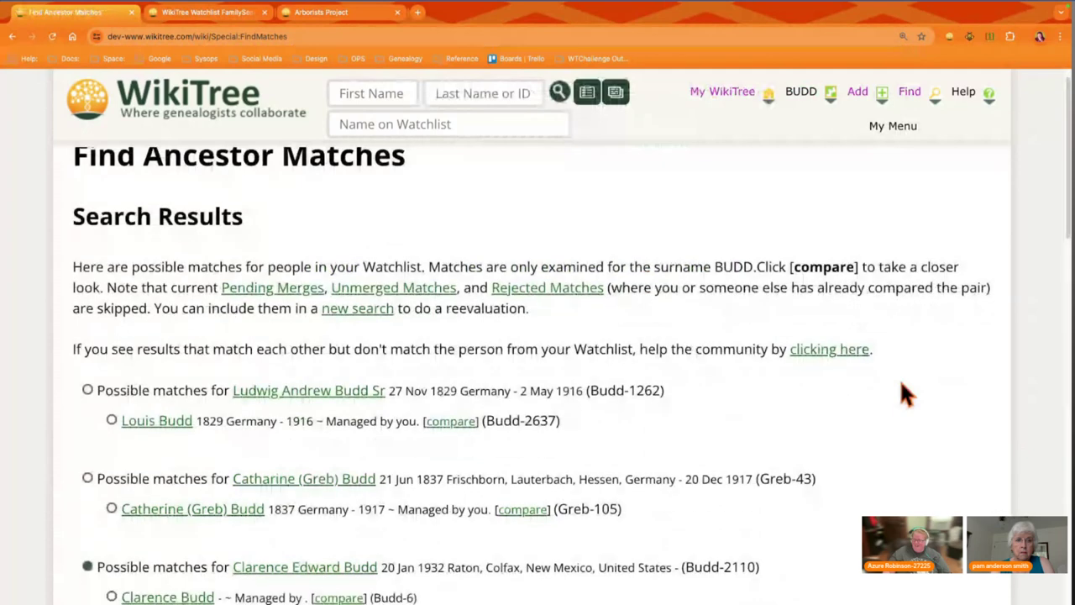
scroll(902, 391, down, 3)
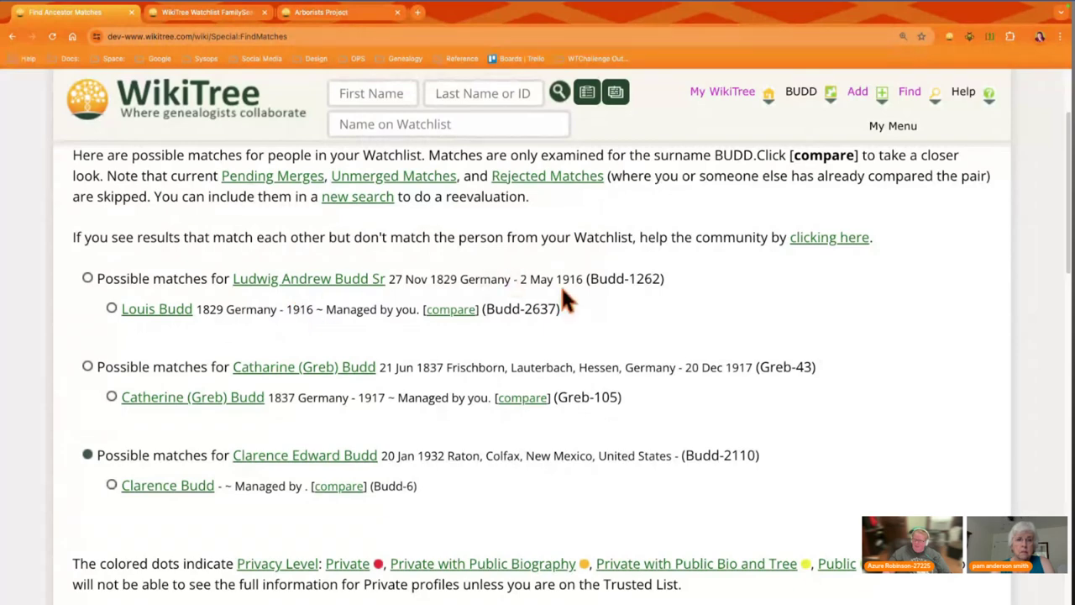
super+click(327, 286)
super+click(156, 309)
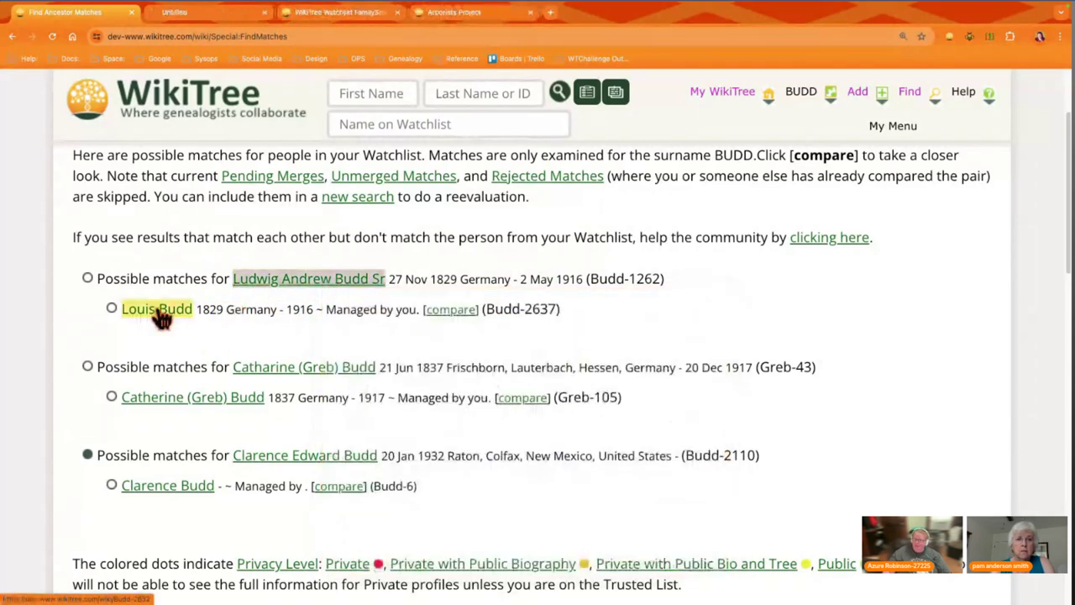
- Examine both opened profiles for their dates, places, managers, biographies, sources and family relationships
click(208, 12)
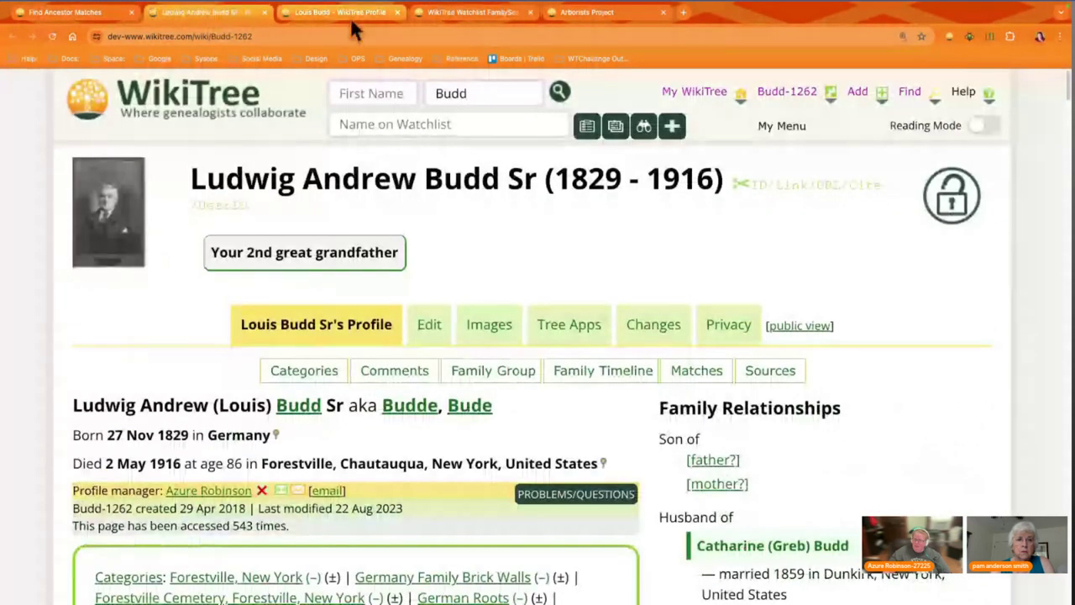
click(349, 13)
scroll(180, 304, down, 2)
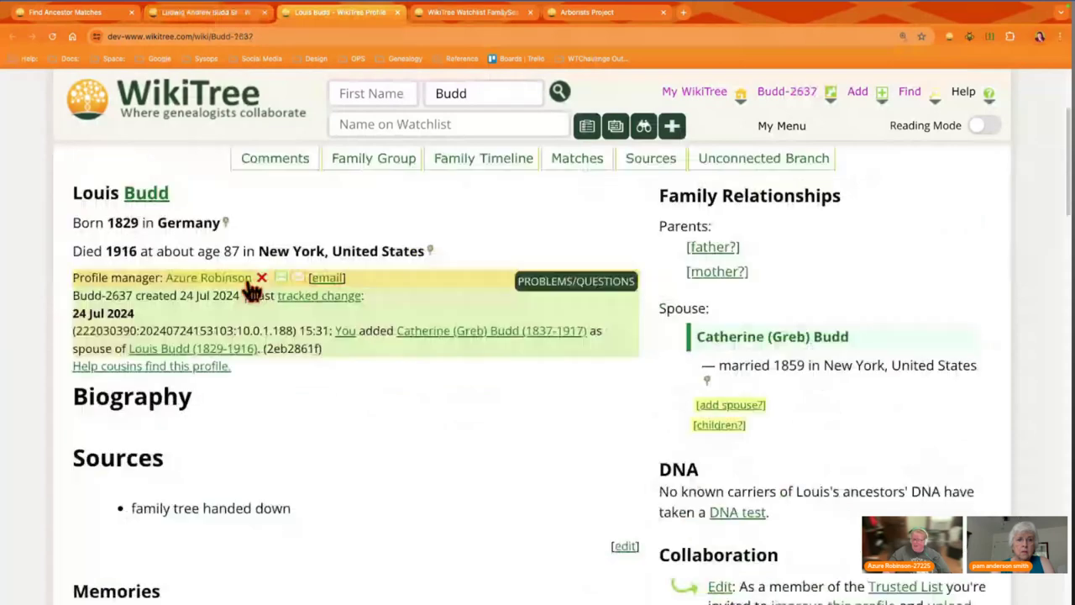
scroll(451, 392, down, 2)
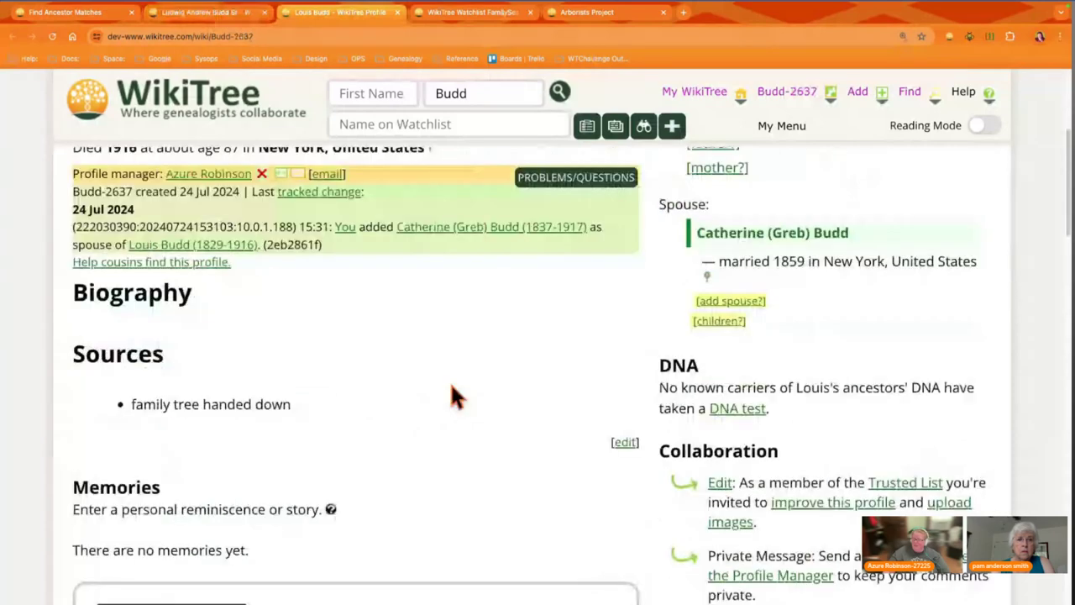
scroll(383, 335, up, 1)
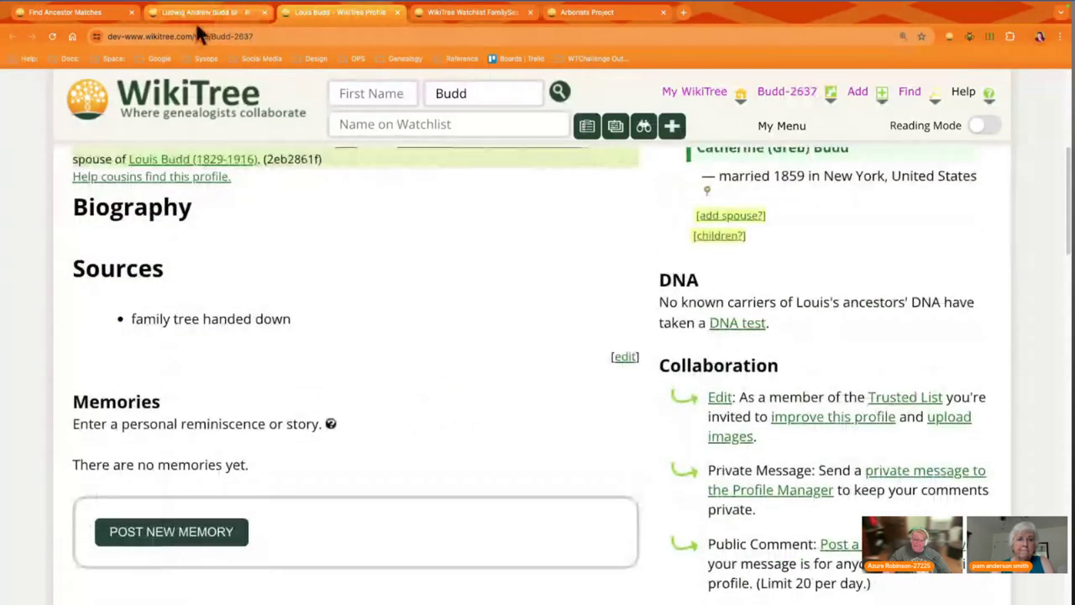
click(199, 15)
scroll(945, 412, down, 1)
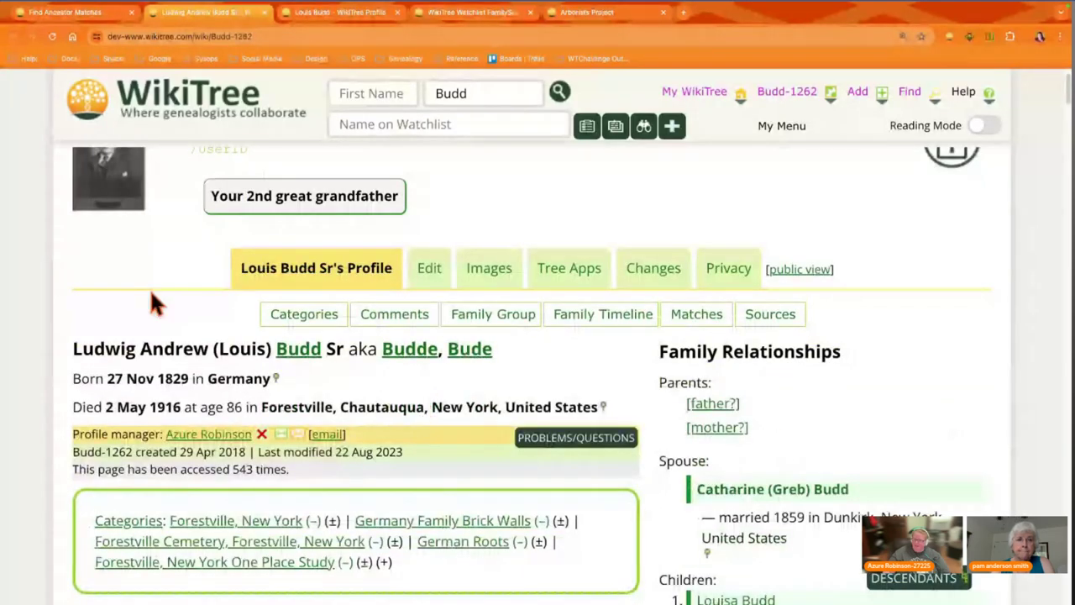
scroll(151, 268, up, 2)
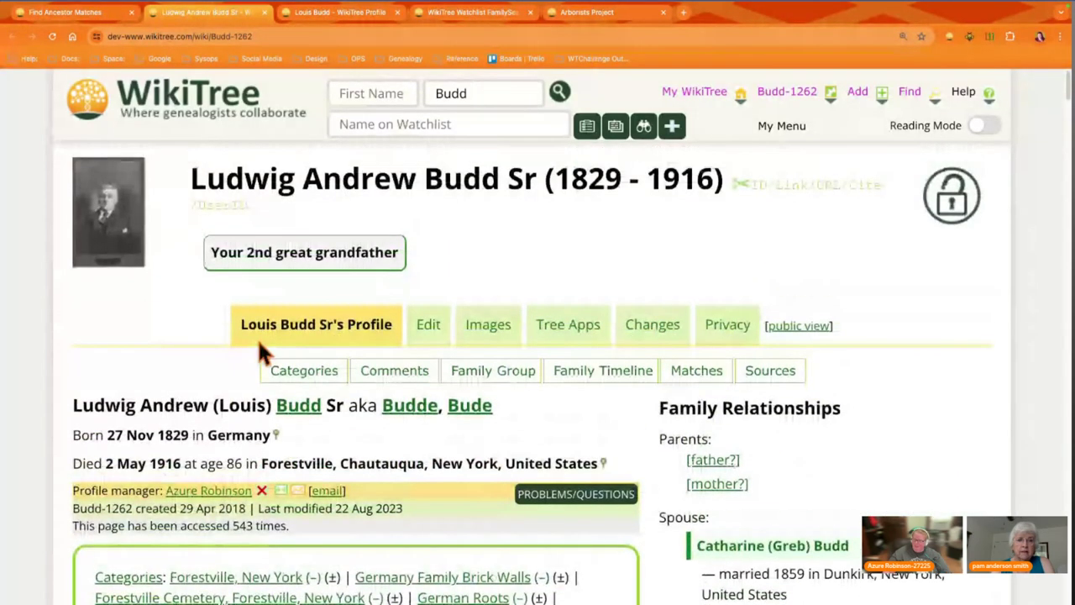
- Initiate a merge from the fuller, older profile's matches section and copy the duplicate profile's WikiTree ID
click(688, 376)
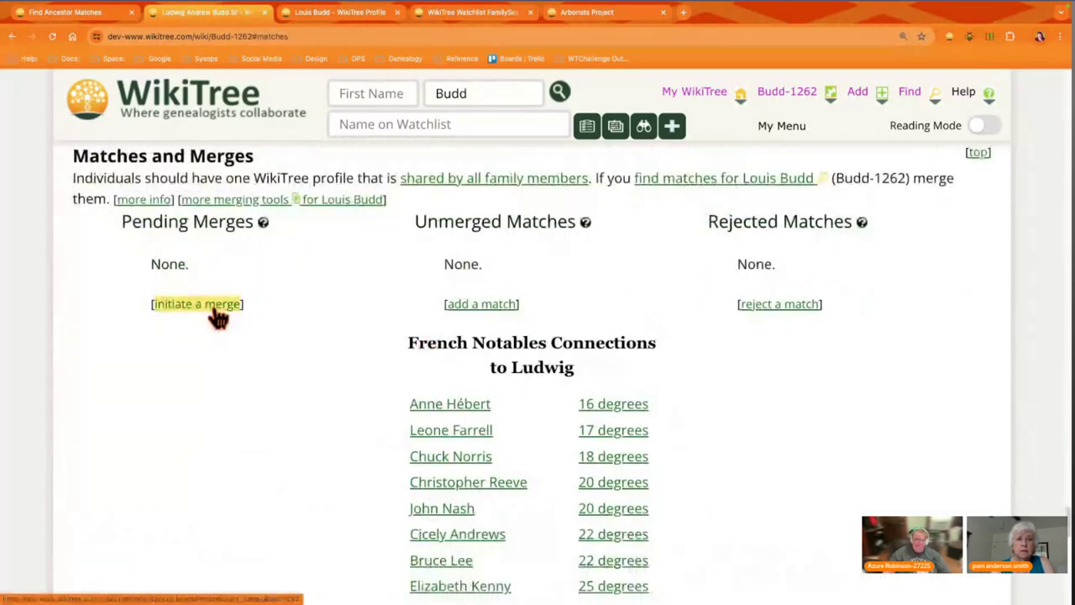
click(211, 306)
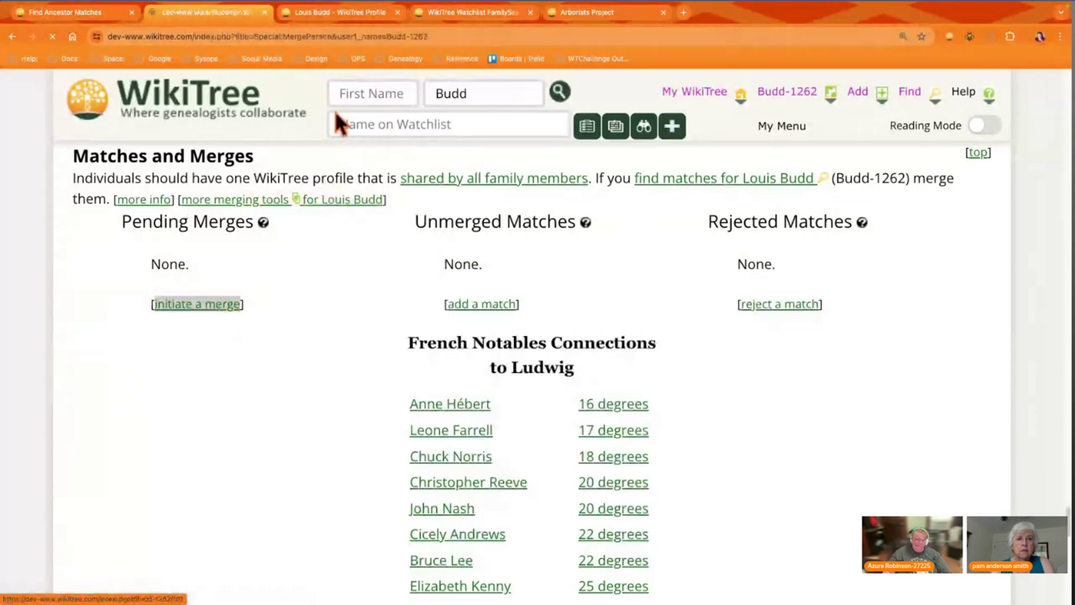
click(336, 12)
drag(253, 36, 212, 36)
key(ctrl+c)
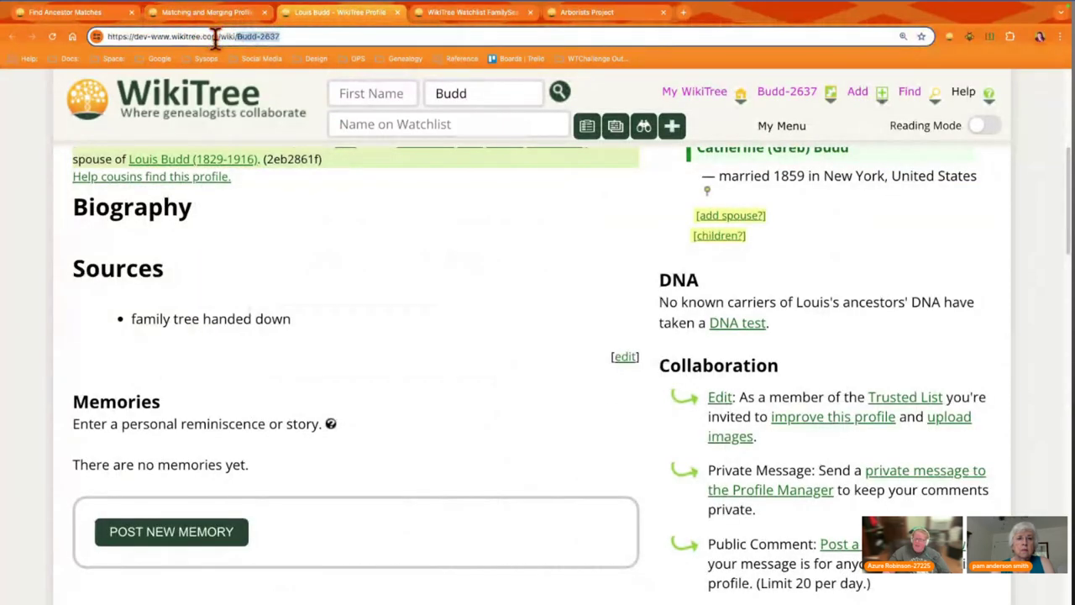
- Move the older profile's WikiTree ID to ID 2 and paste the duplicate's WikiTree ID as ID 1
click(218, 12)
click(356, 303)
triple_click(319, 305)
drag(319, 304, 317, 378)
click(305, 305)
key(ctrl+v)
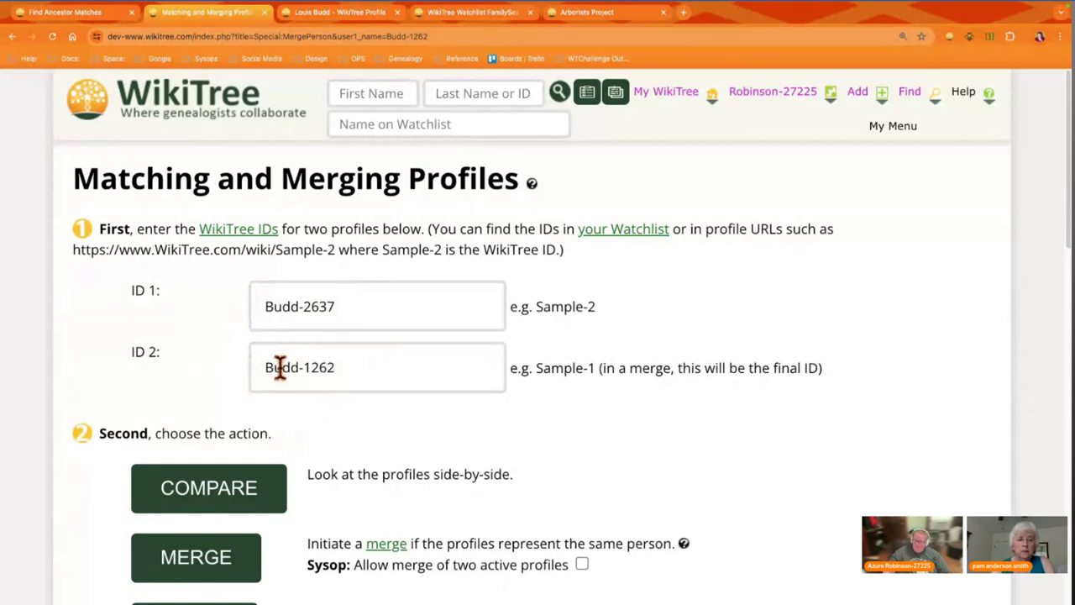
- Compare the two profiles side by side, checking names, birth and death details, spouses and children
scroll(611, 437, down, 1)
scroll(613, 432, down, 3)
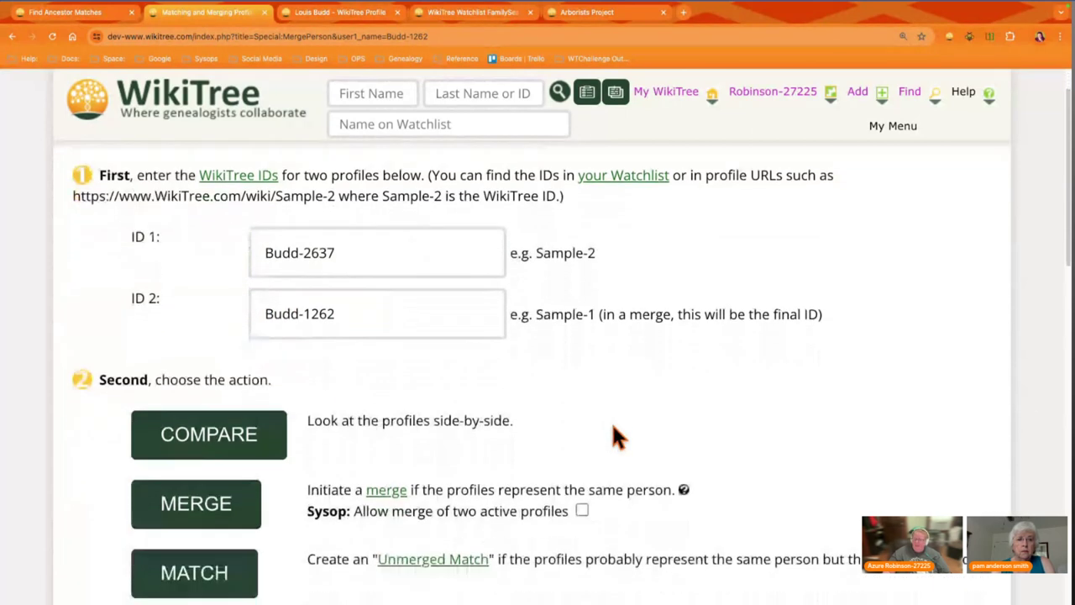
click(227, 433)
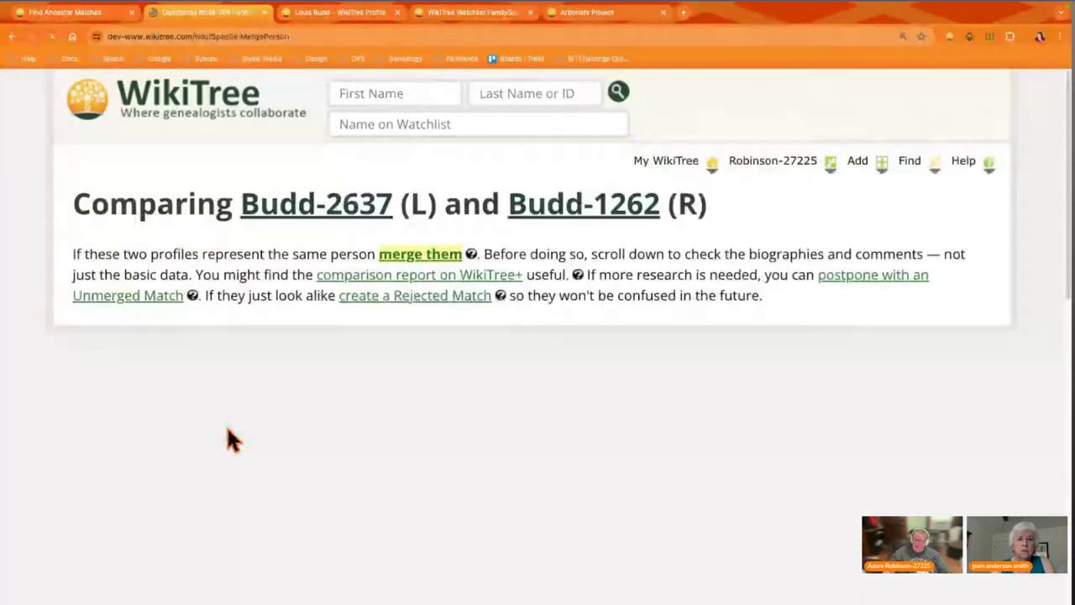
scroll(878, 446, down, 2)
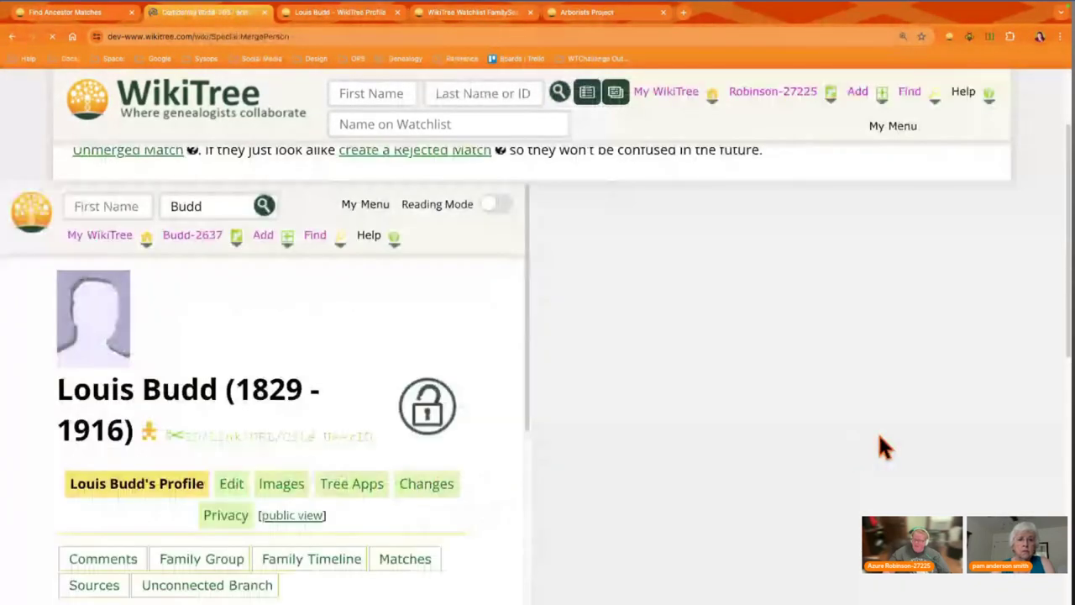
scroll(879, 435, down, 1)
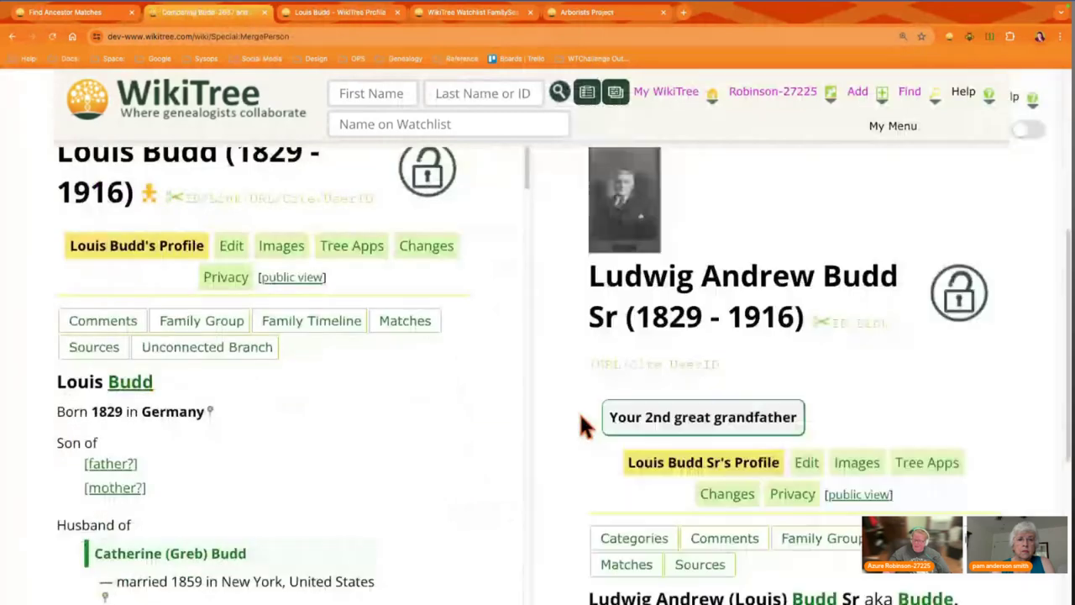
scroll(579, 411, down, 2)
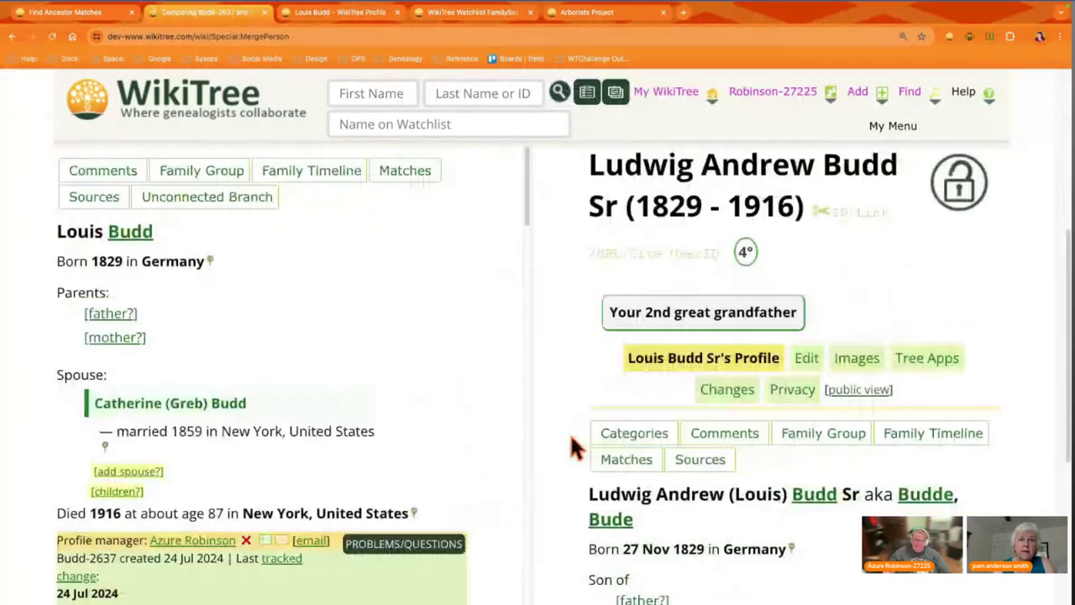
scroll(569, 432, down, 2)
scroll(782, 450, down, 3)
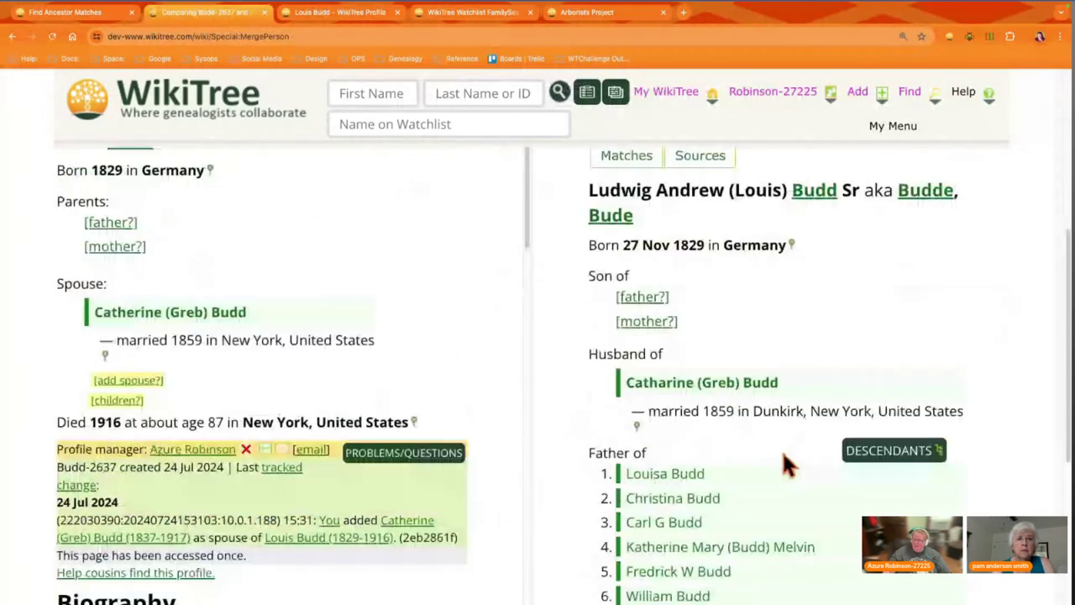
scroll(449, 378, up, 2)
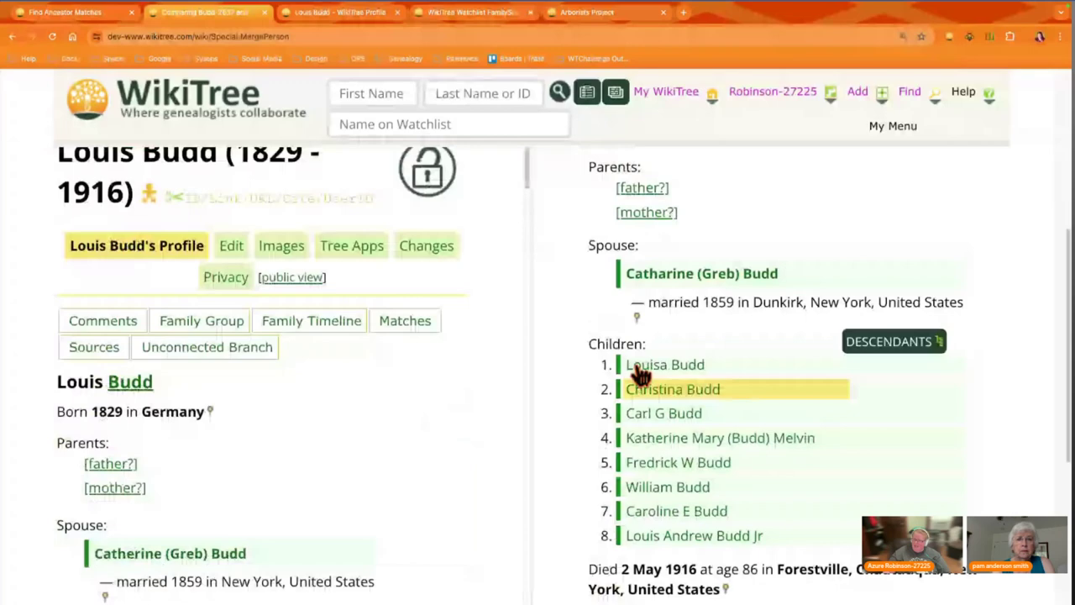
scroll(639, 374, up, 8)
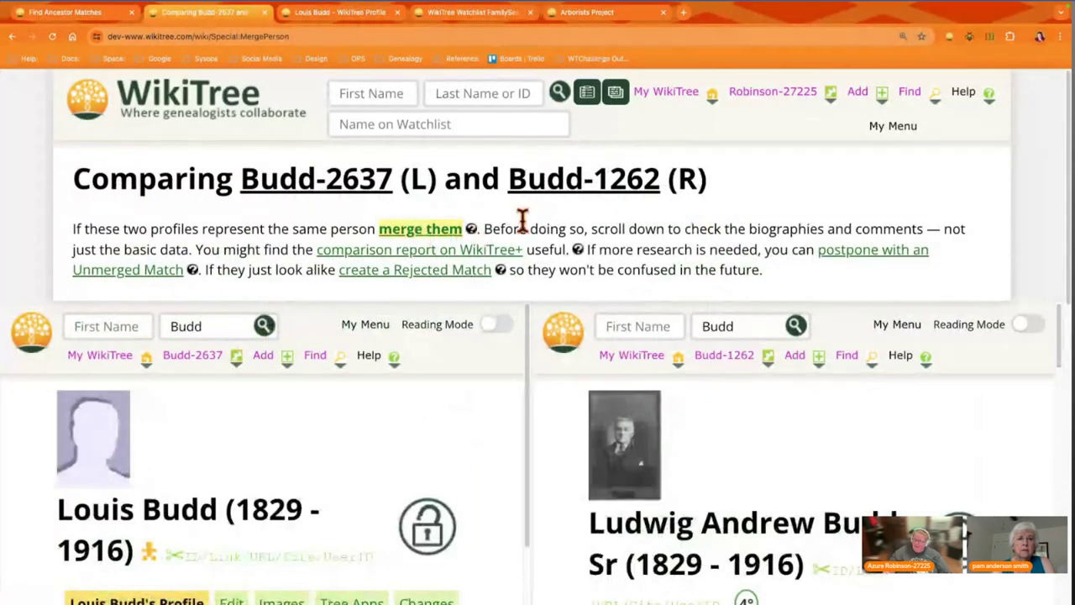
- Start merging the duplicate into the older profile and review the selected names, birth and death details, spouses and photo
click(456, 238)
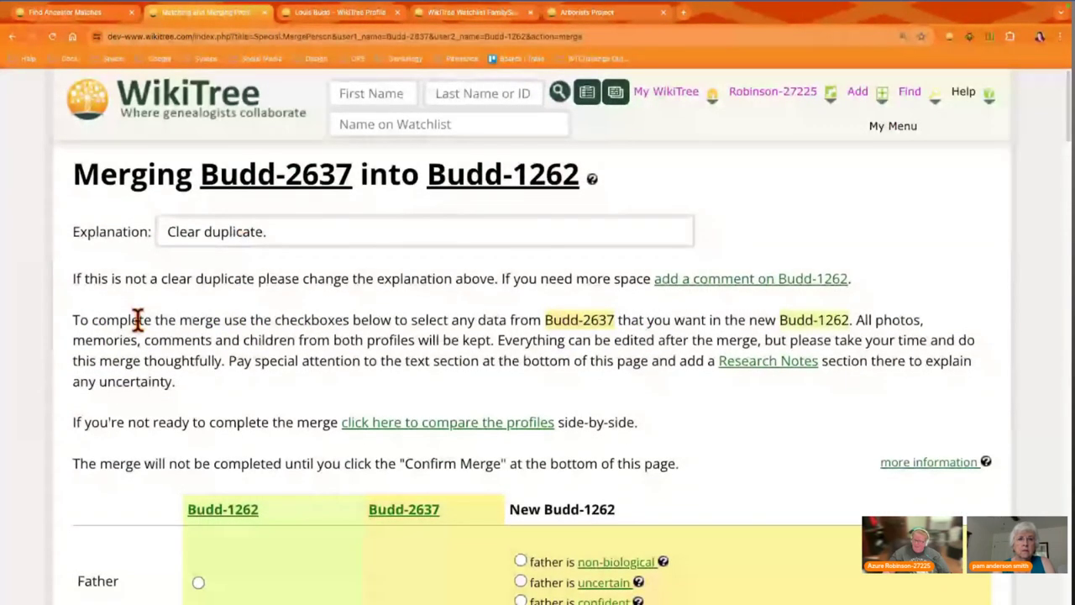
scroll(138, 319, down, 10)
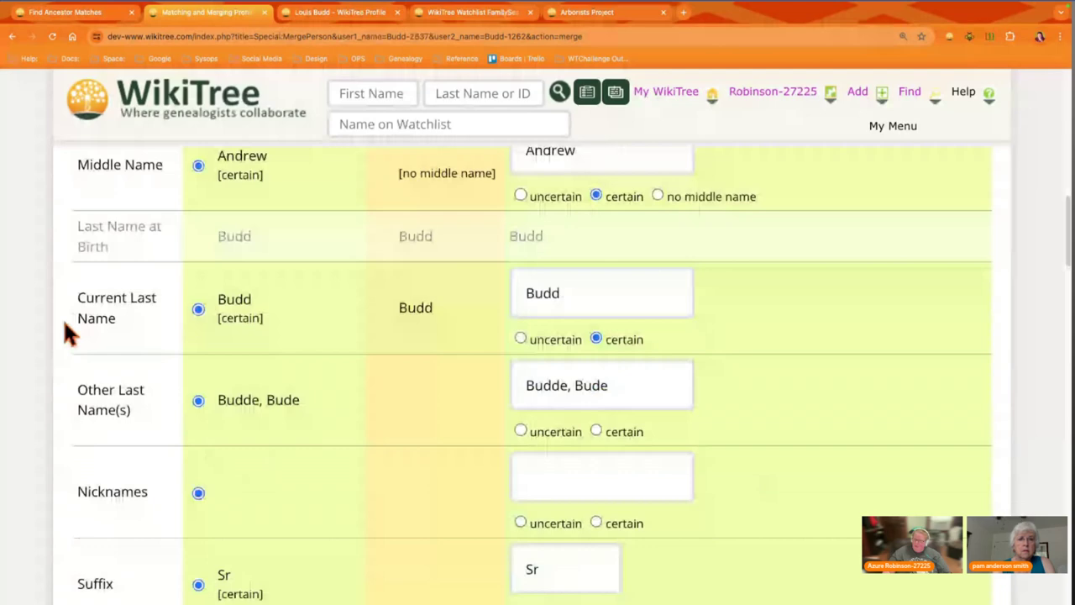
scroll(65, 326, down, 5)
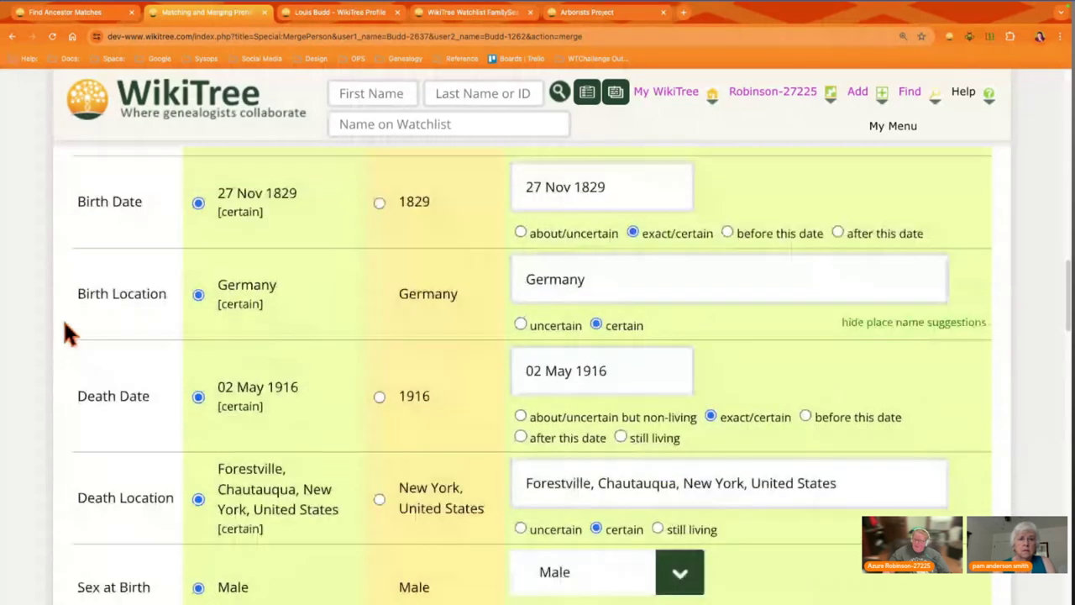
scroll(67, 333, down, 8)
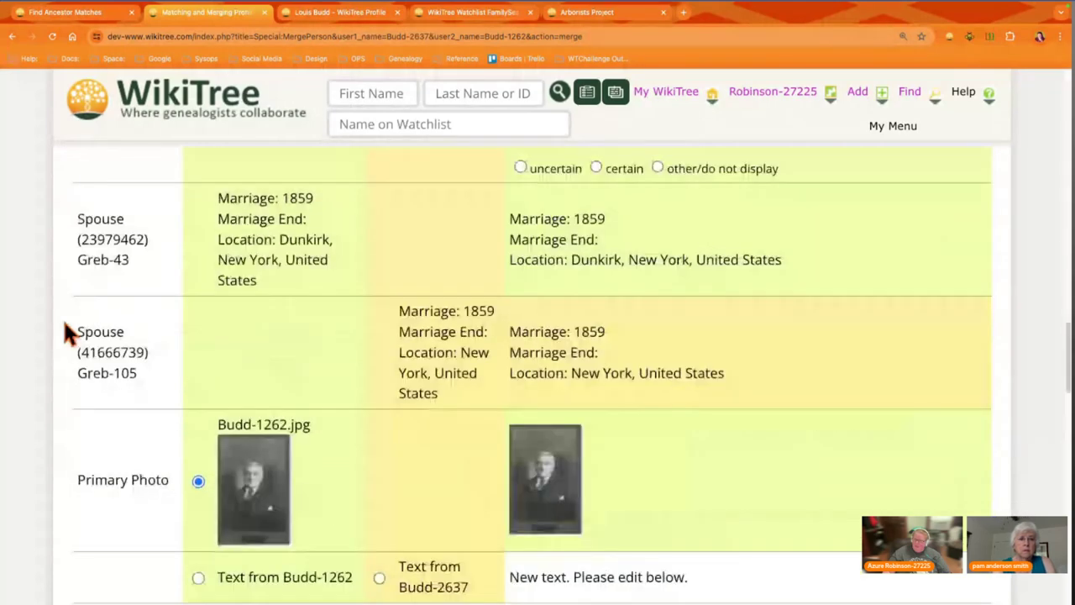
scroll(67, 333, down, 8)
scroll(65, 324, down, 3)
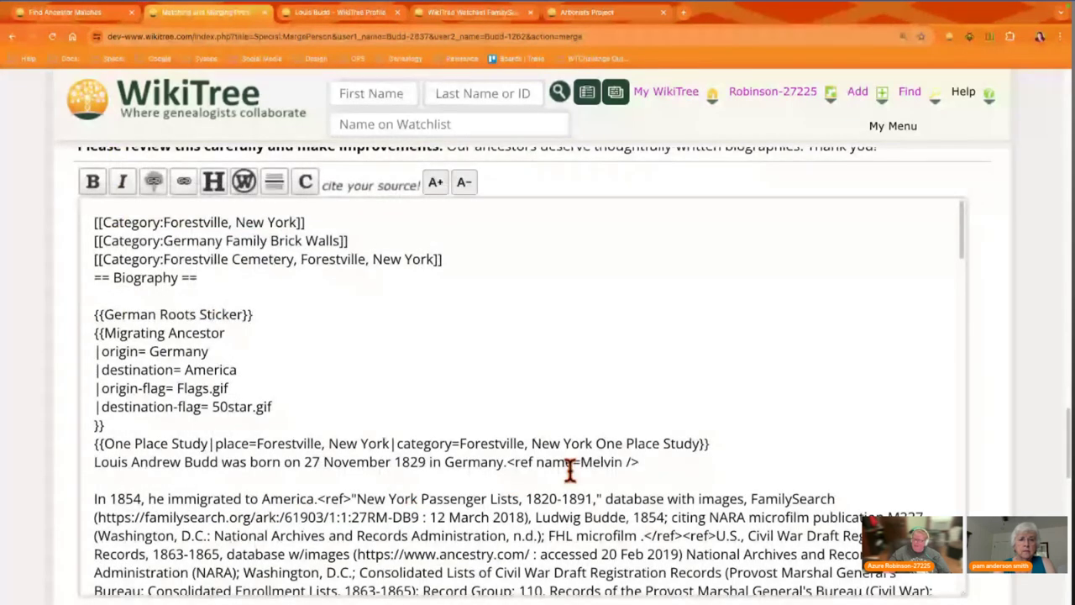
- Remove the "*family tree handed down" source line from the end of the merged biography and confirm the merge
scroll(211, 401, down, 2)
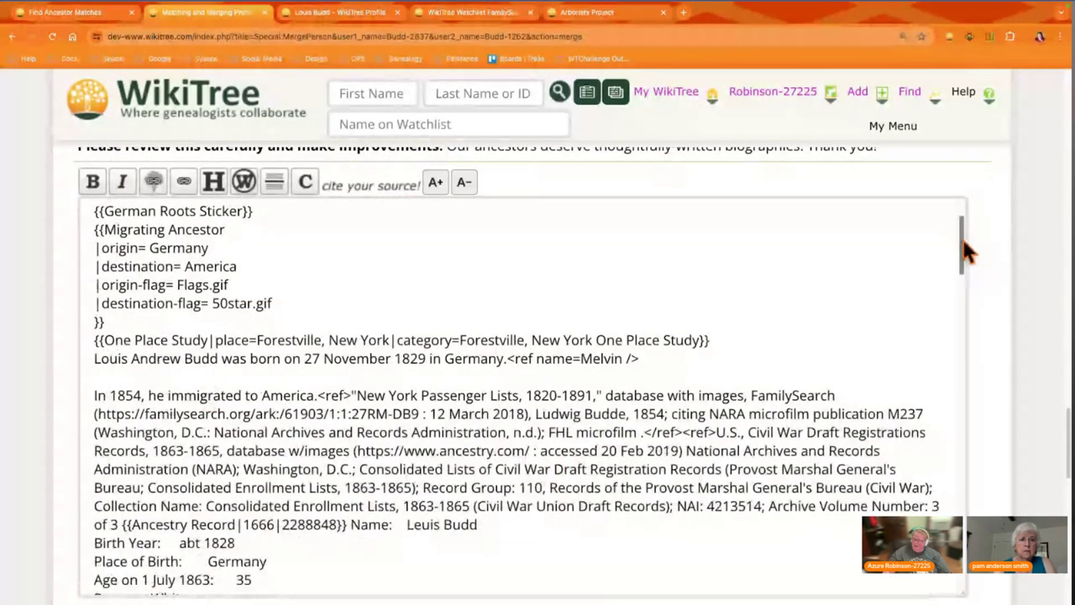
drag(966, 251, 966, 521)
scroll(680, 437, up, 1)
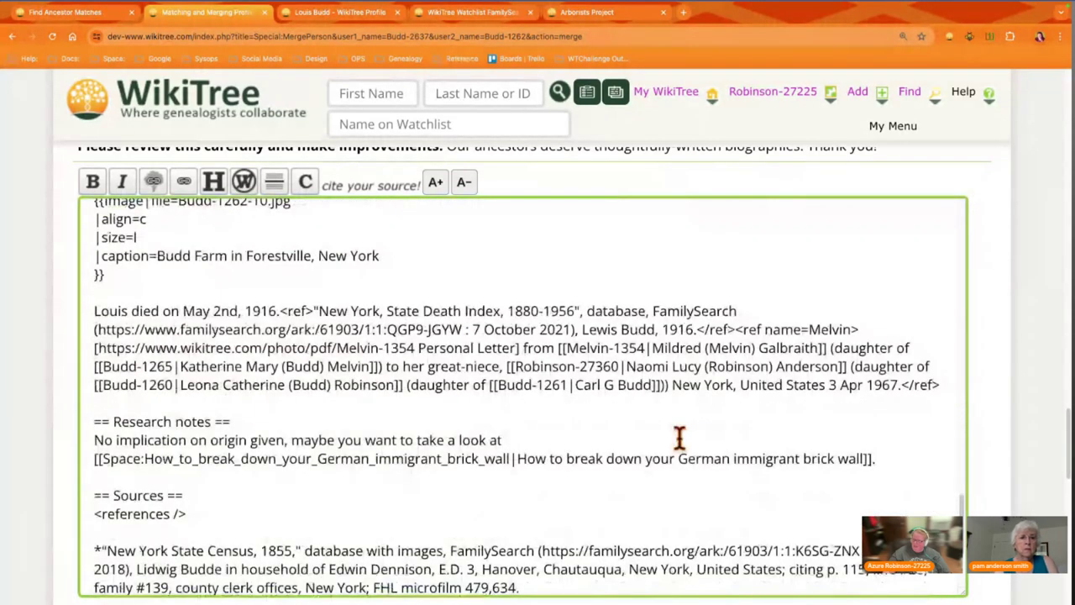
scroll(755, 451, down, 1)
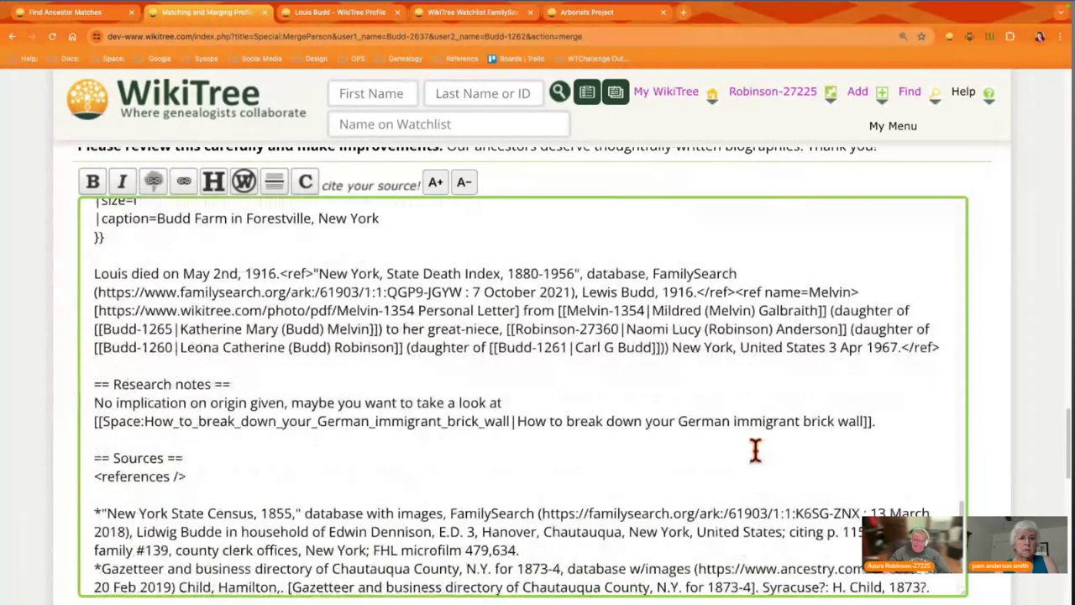
scroll(756, 451, down, 2)
scroll(756, 451, down, 6)
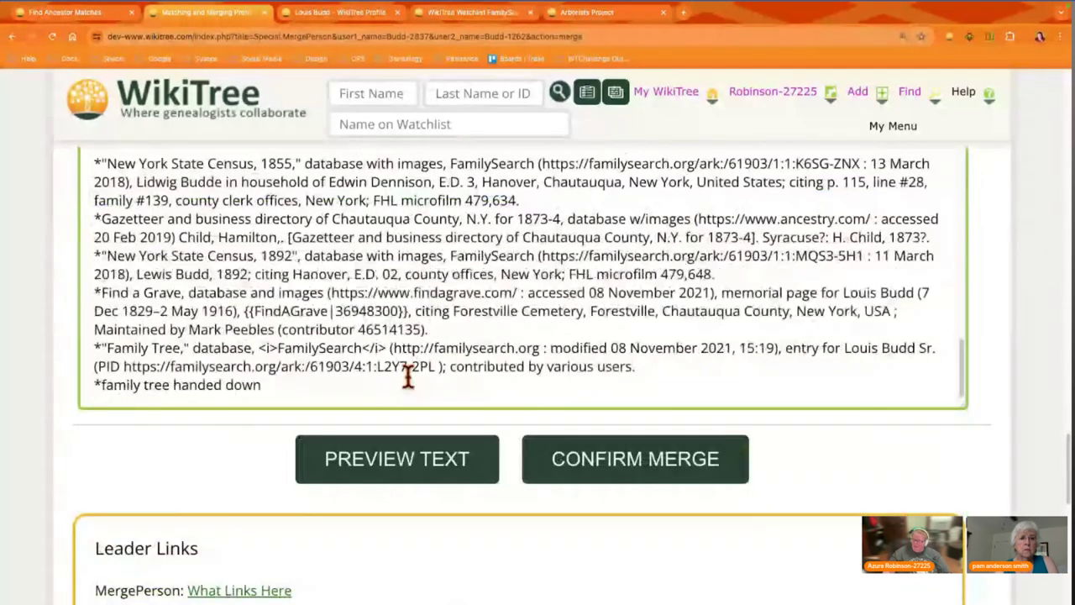
key(shift+Home)
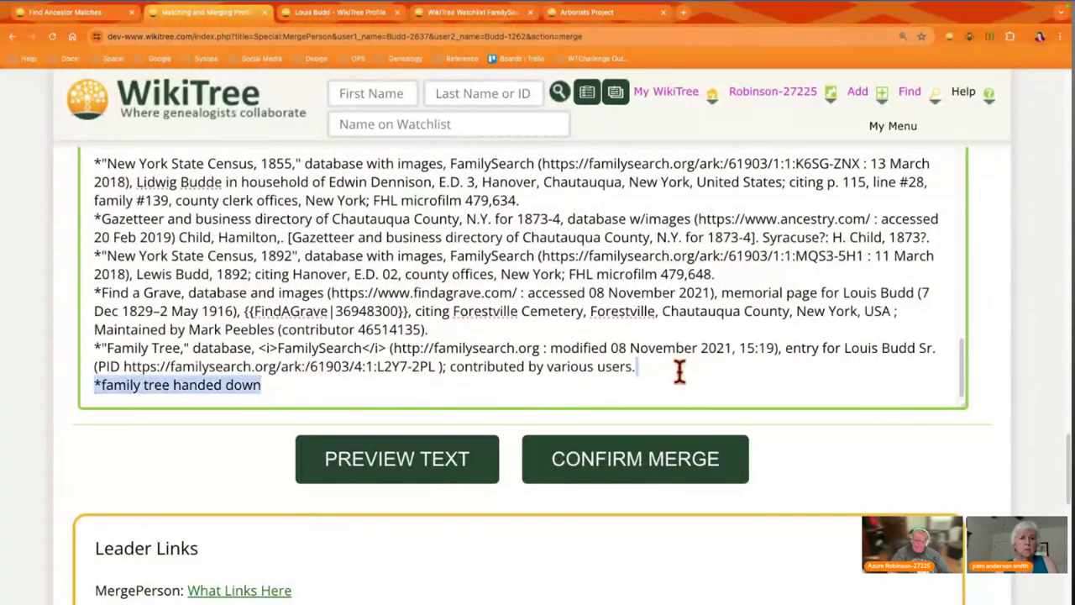
key(BackSpace)
key(BackSpace)
click(853, 425)
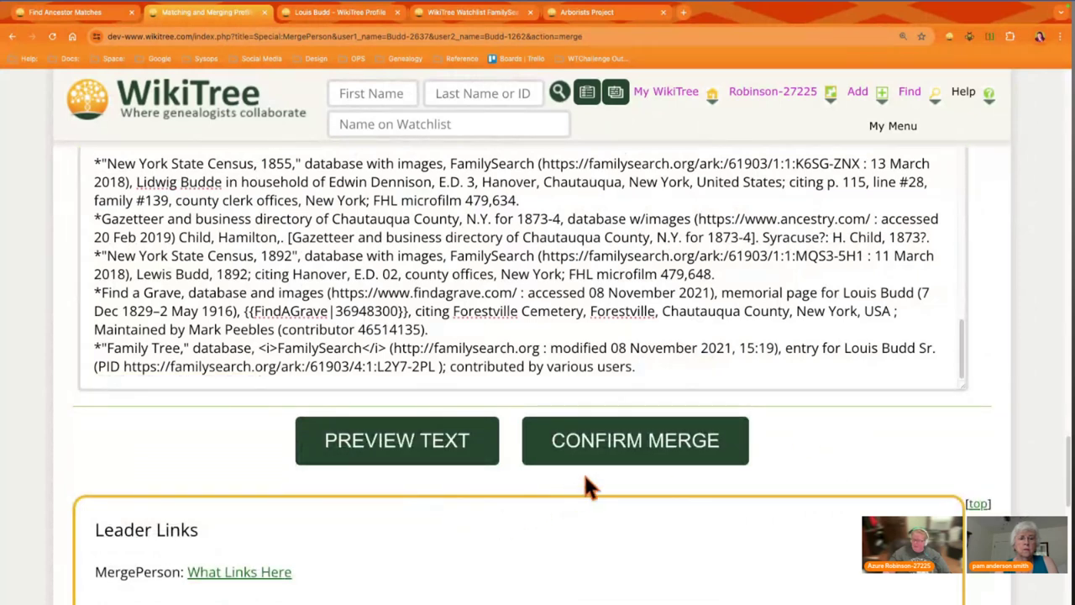
click(630, 458)
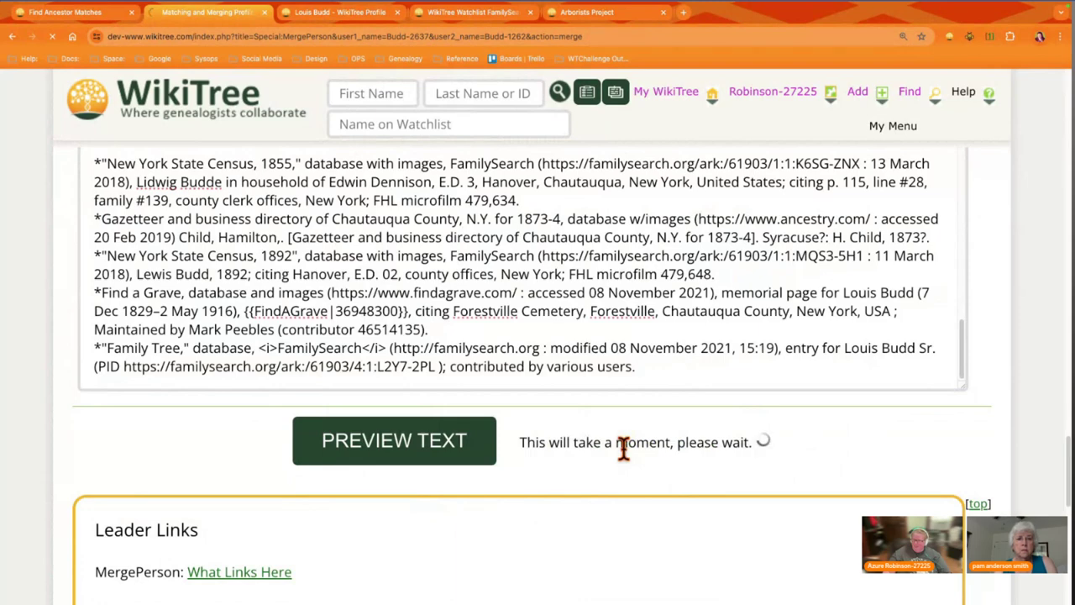
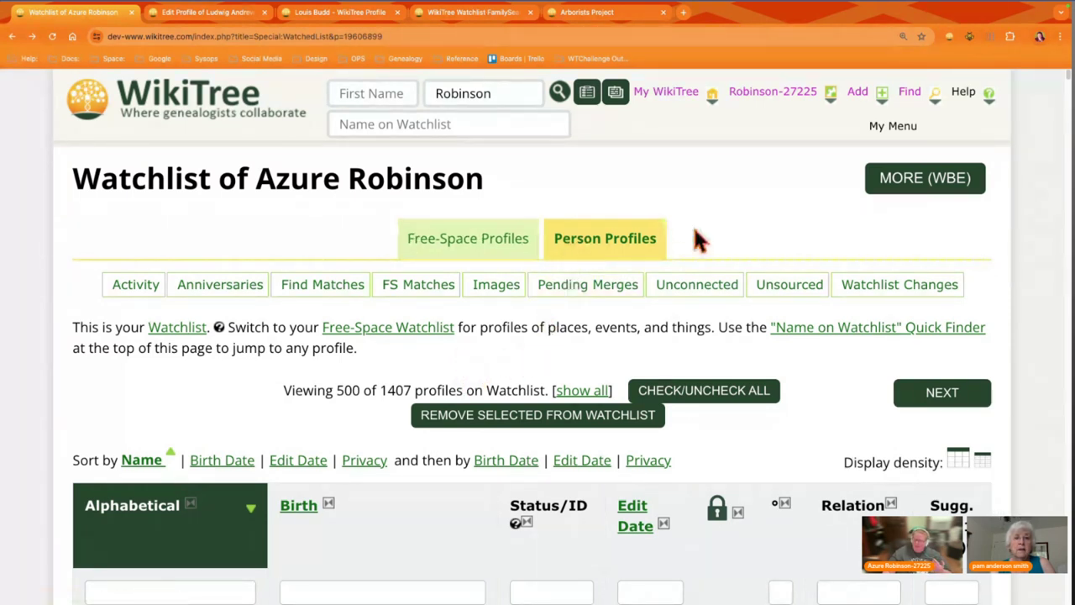
- View the Arborists Project page and return to the Watchlist
click(624, 19)
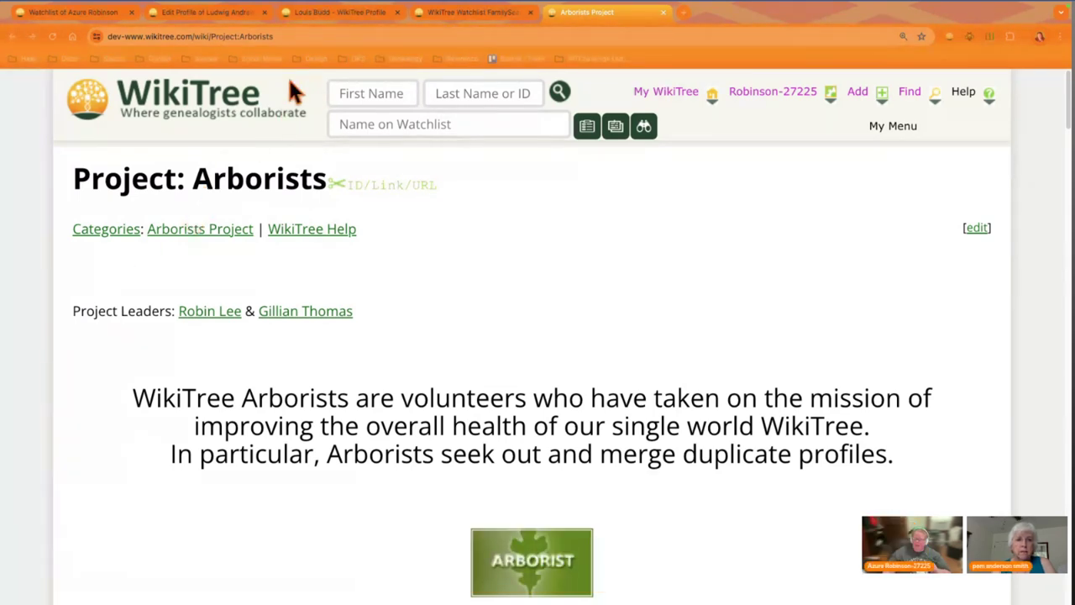
click(84, 11)
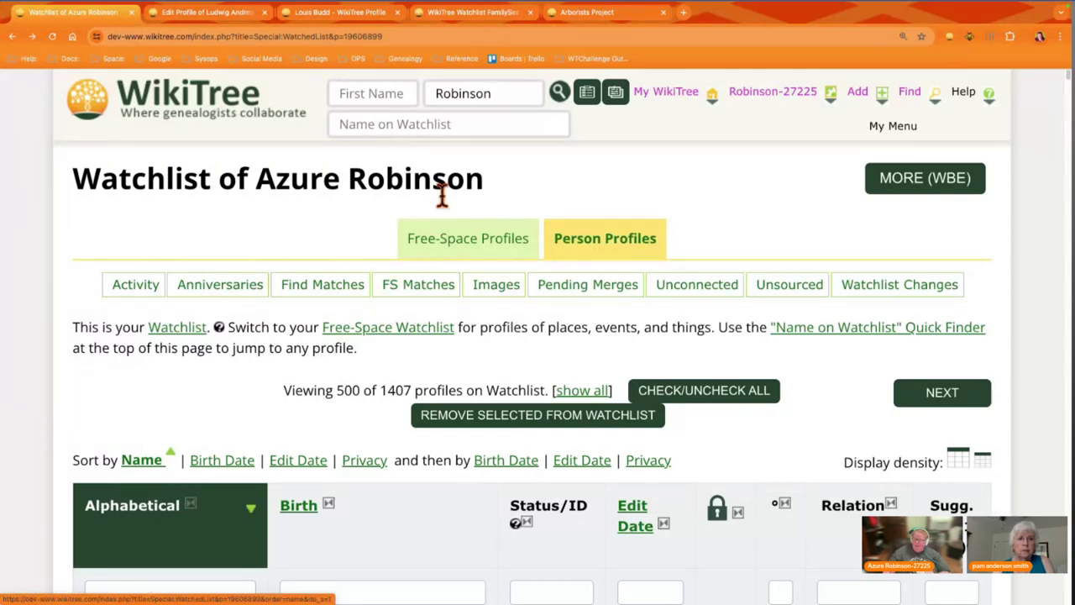
- Create a Certain match between the second Watchlist profile and its possible FamilySearch person in the Watchlist matching app
click(446, 17)
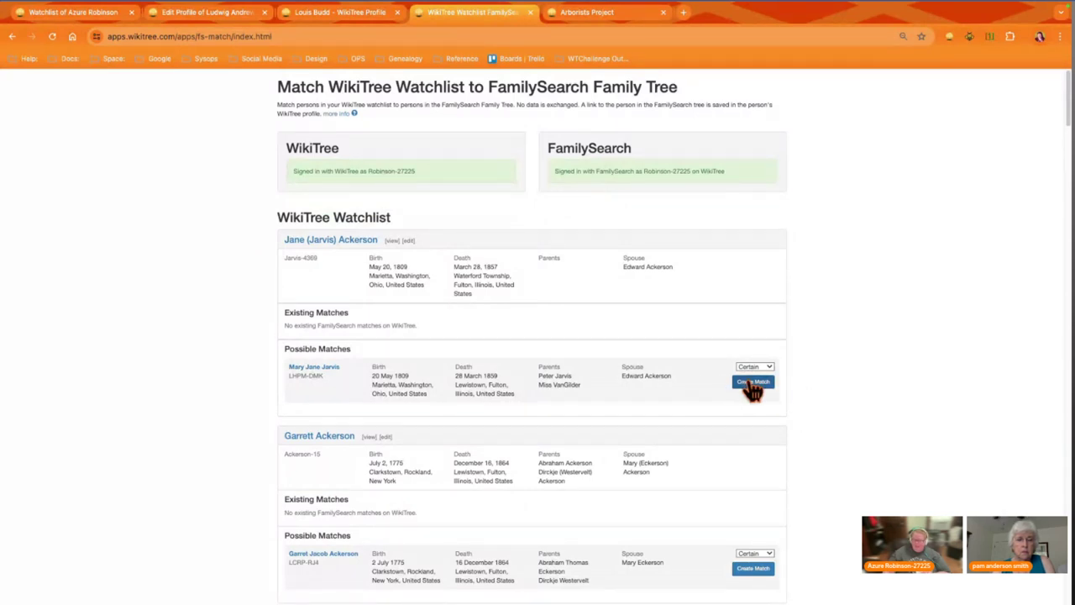
scroll(176, 387, down, 1)
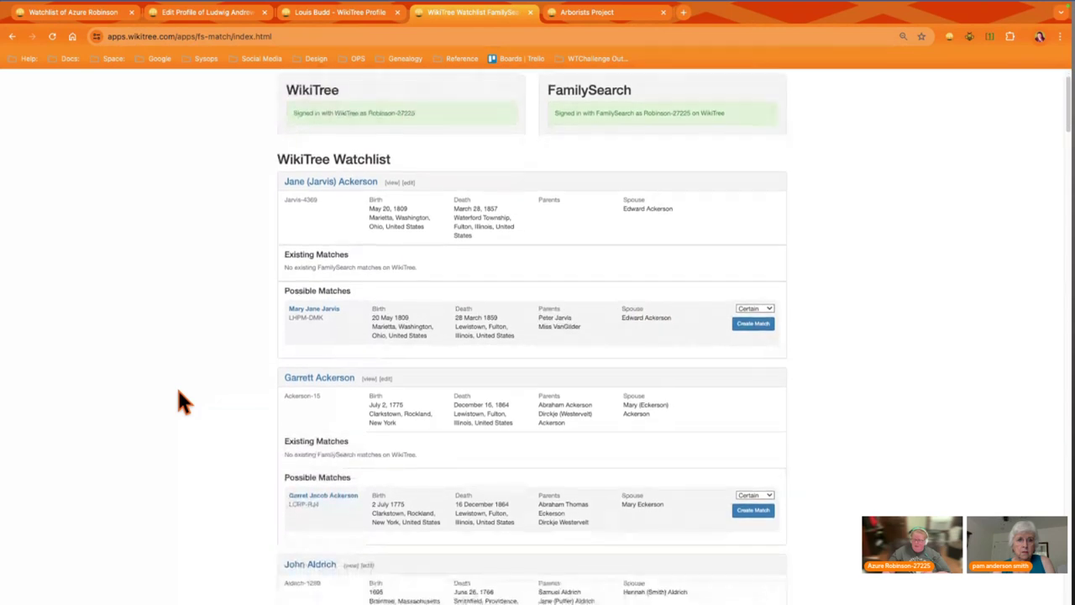
scroll(145, 369, down, 1)
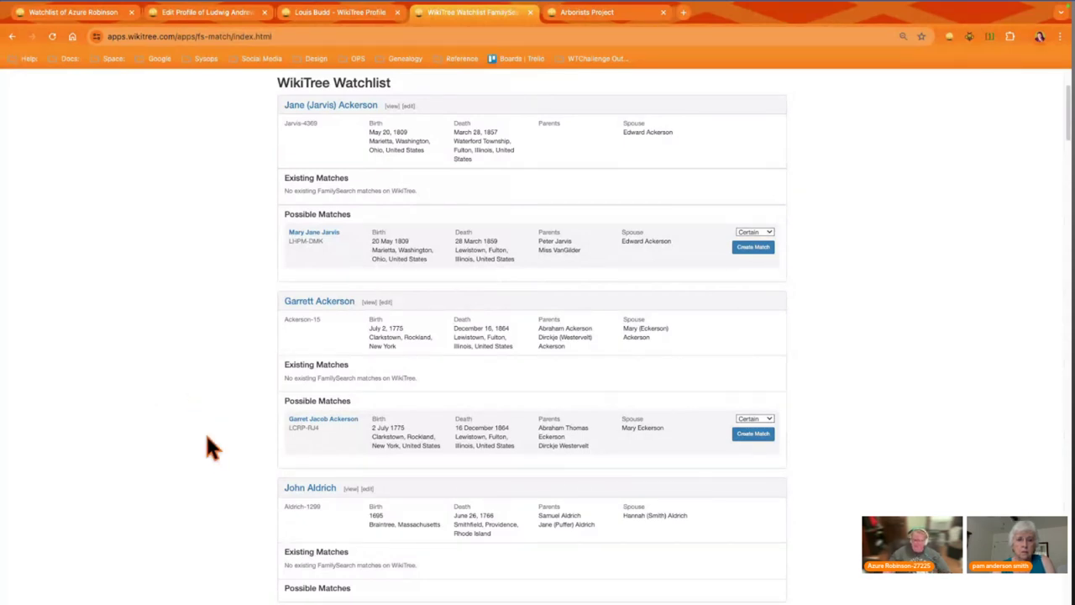
scroll(184, 425, down, 3)
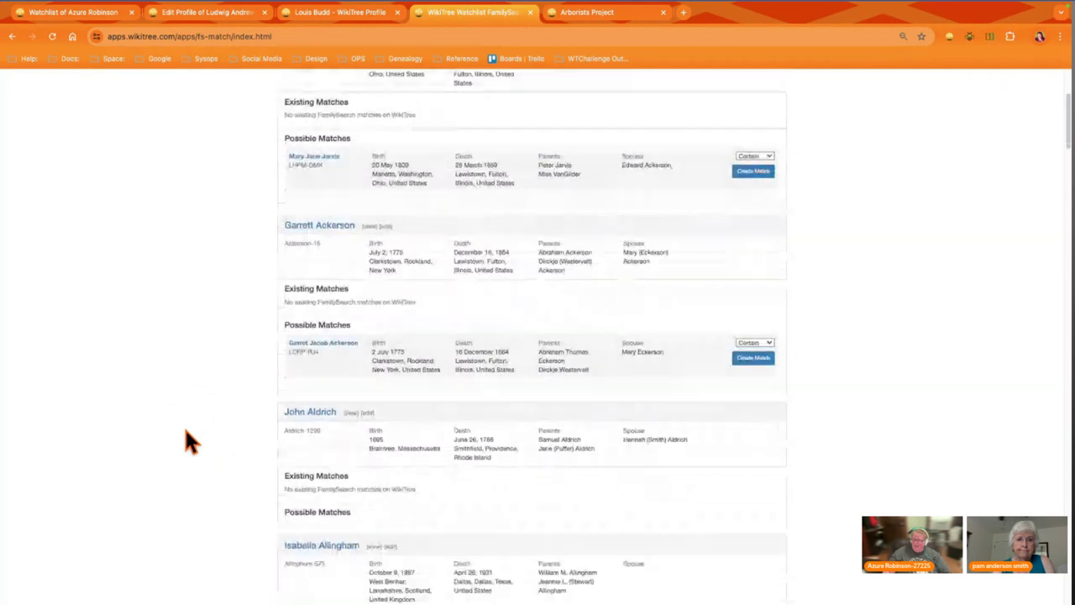
scroll(171, 420, down, 3)
scroll(166, 392, up, 6)
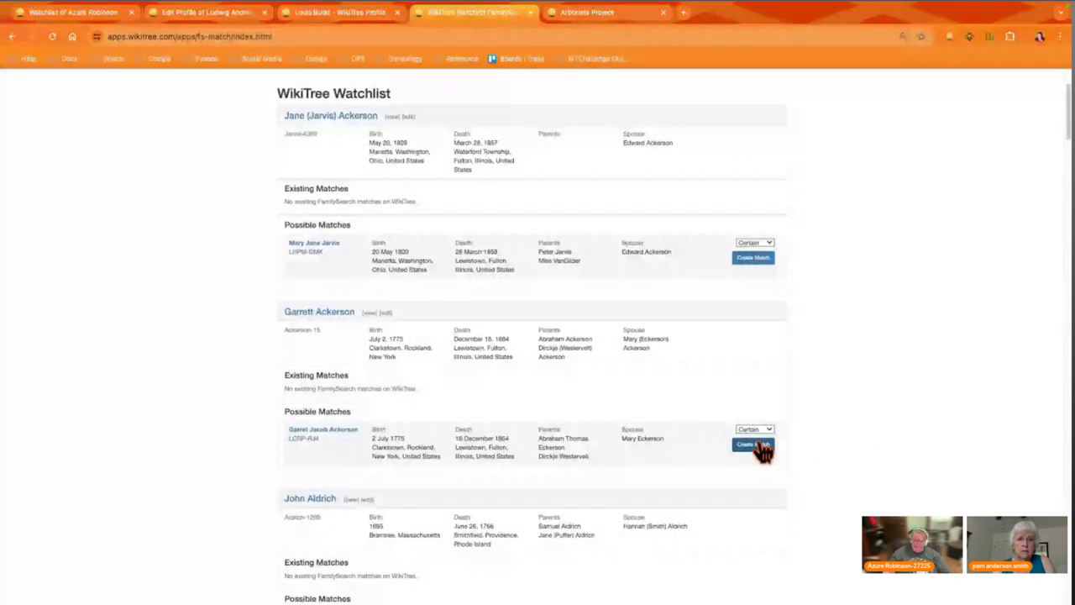
click(759, 447)
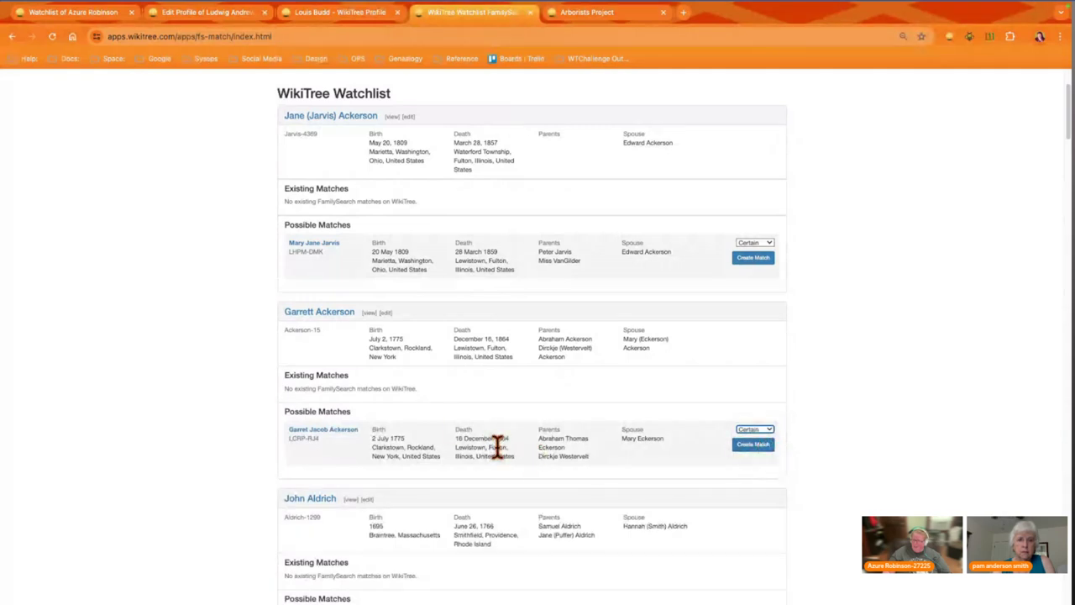
click(748, 449)
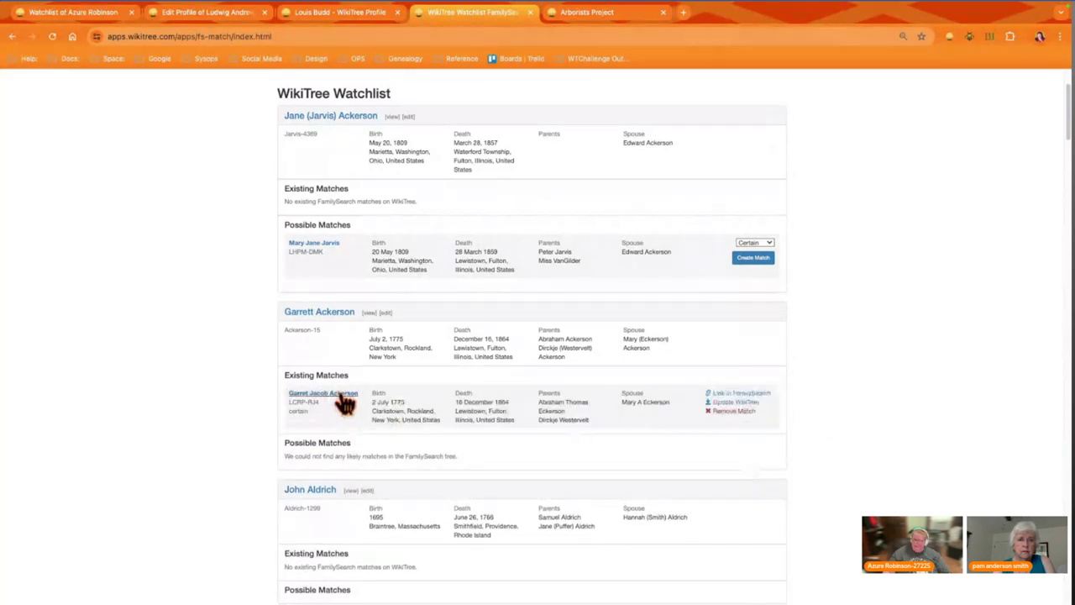
- Open the newly matched FamilySearch person and WikiTree profile, and examine the WikiTree profile's Research section for the FamilySearch link
click(345, 399)
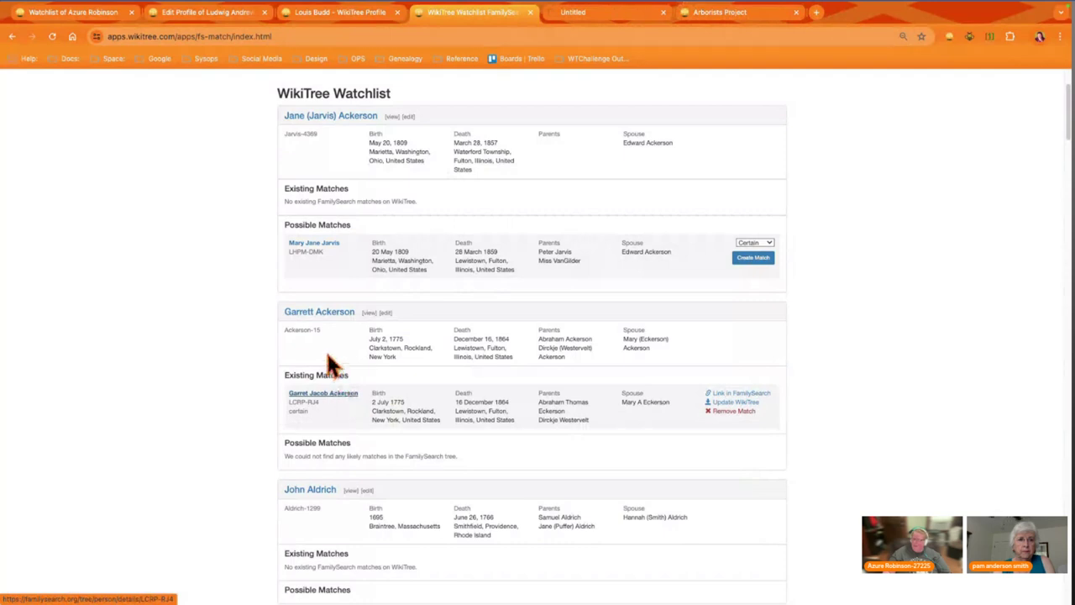
click(314, 314)
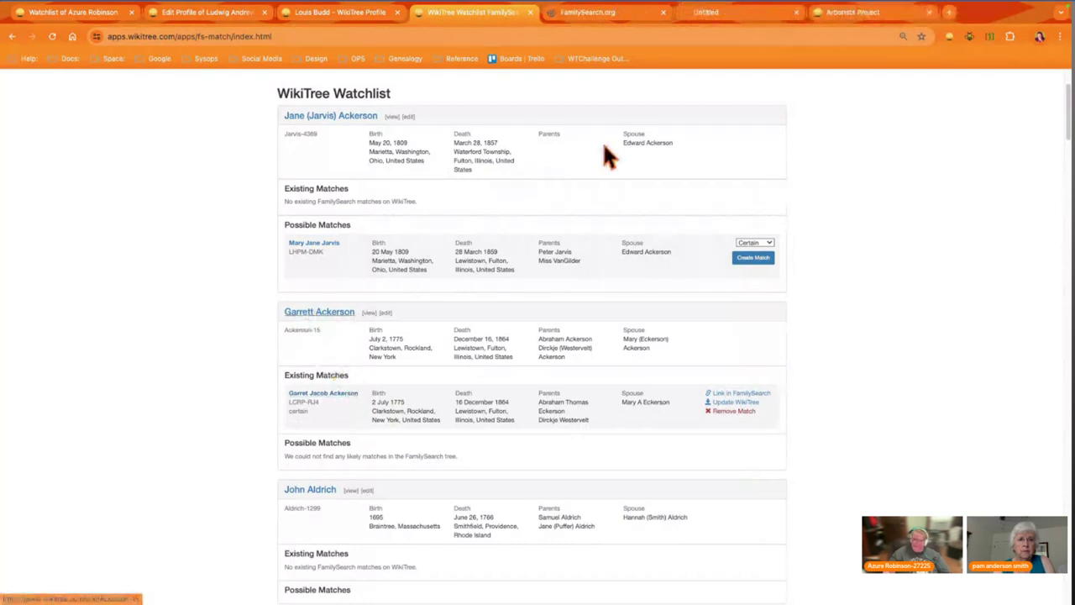
click(708, 20)
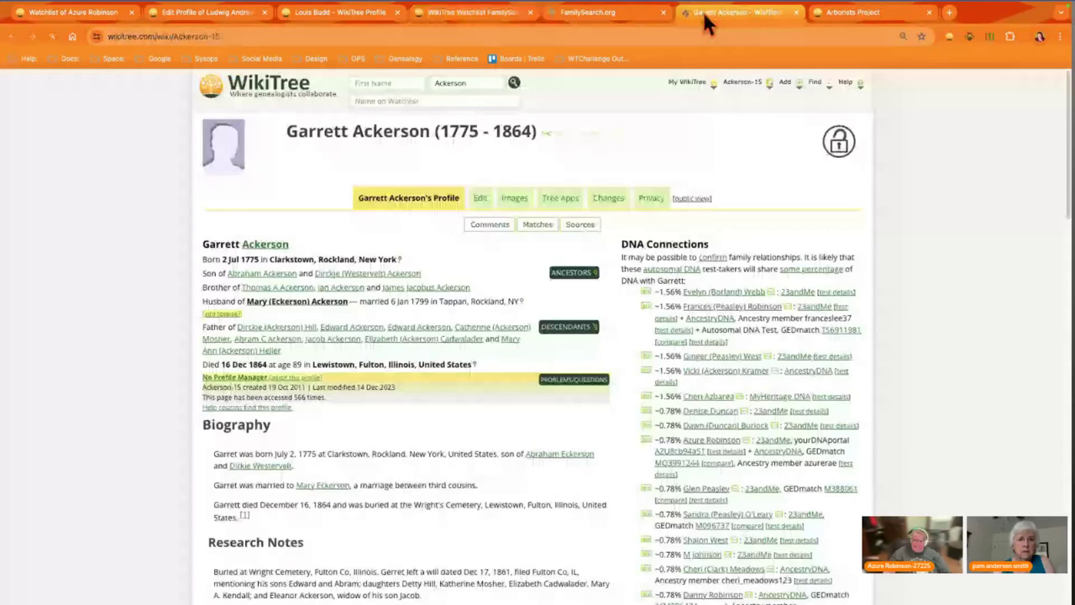
scroll(66, 269, down, 5)
scroll(67, 274, down, 5)
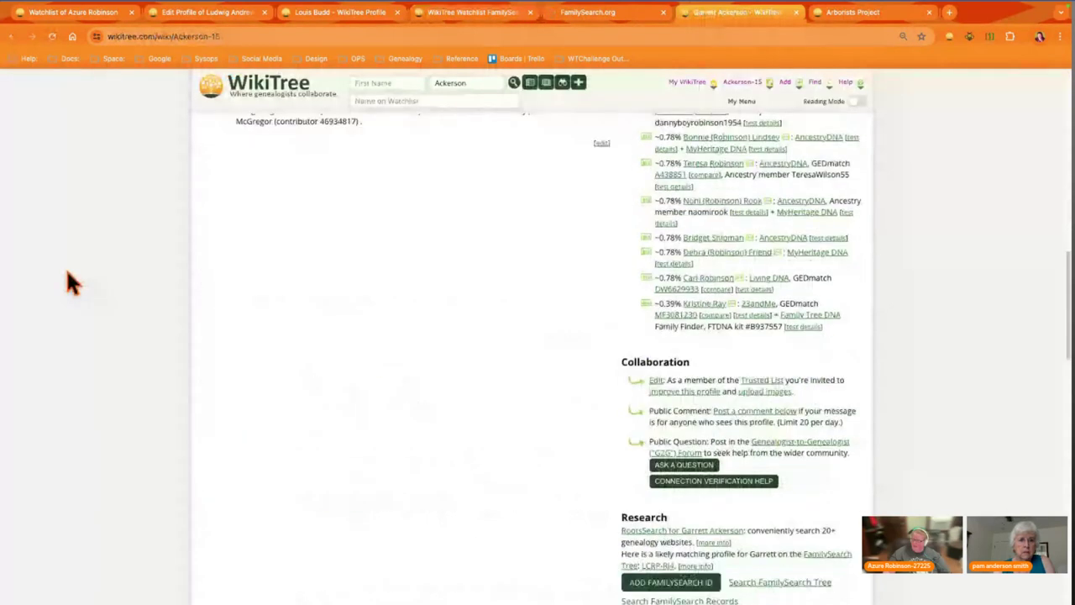
scroll(67, 283, down, 1)
scroll(67, 283, down, 1)
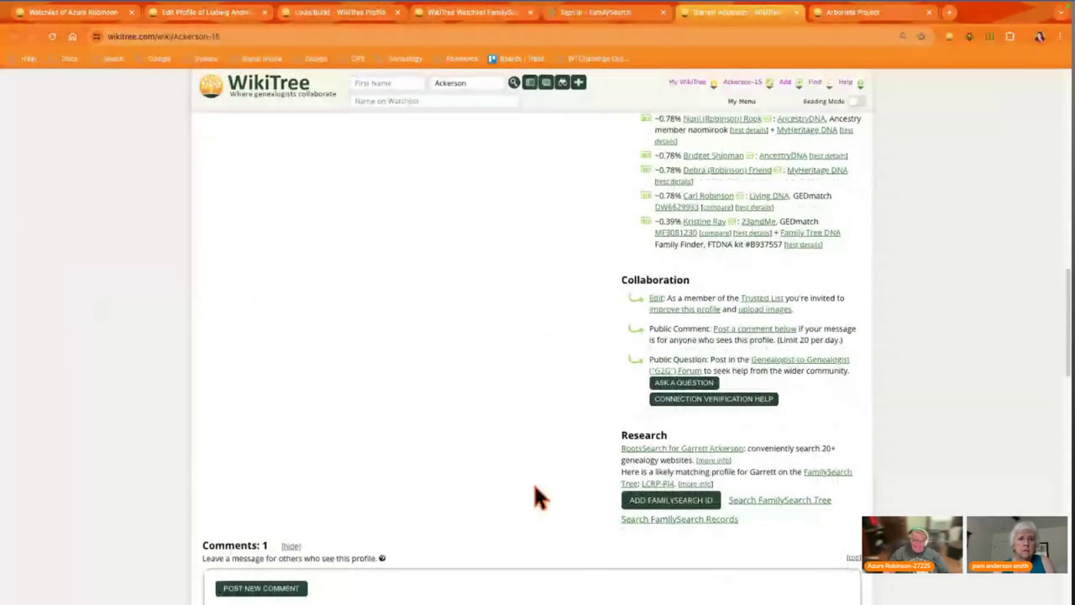
scroll(537, 496, down, 1)
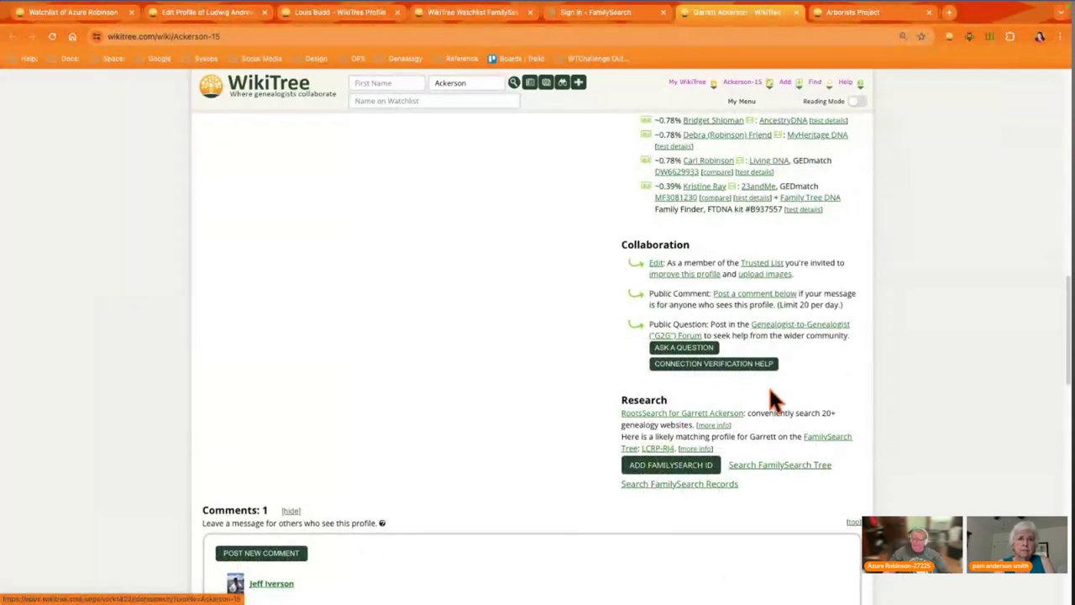
- Sign in to FamilySearch with the saved username and password to open the matched person's page
click(619, 17)
click(446, 340)
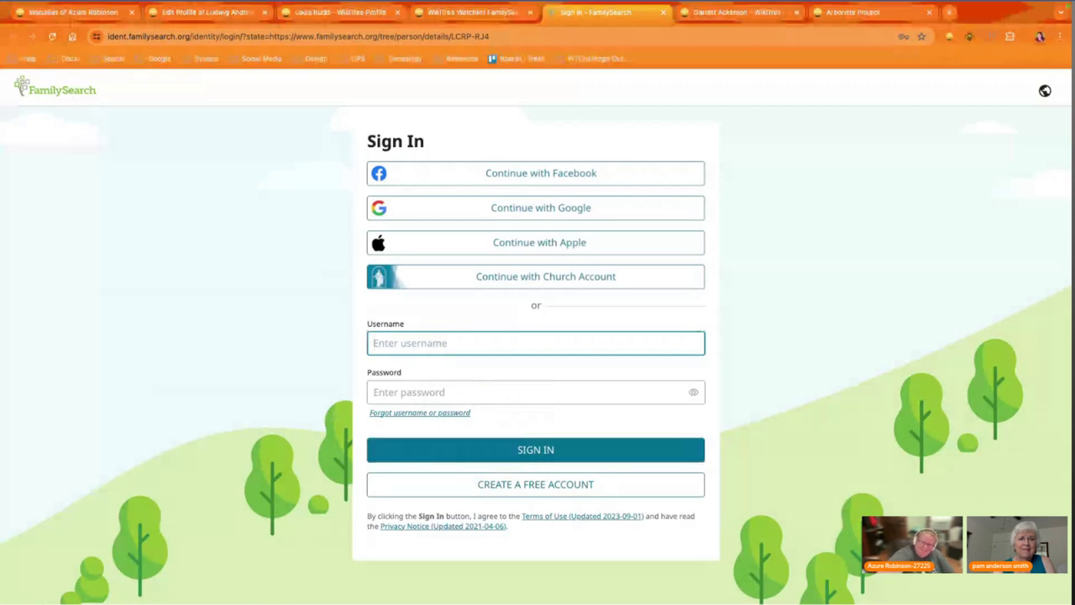
key(Down)
key(Return)
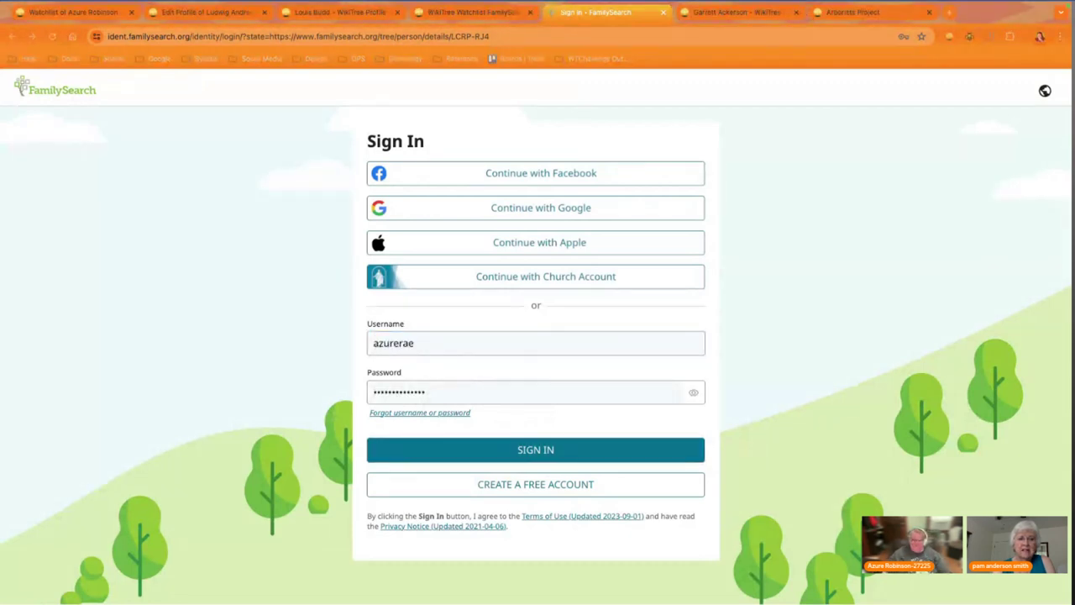
click(534, 451)
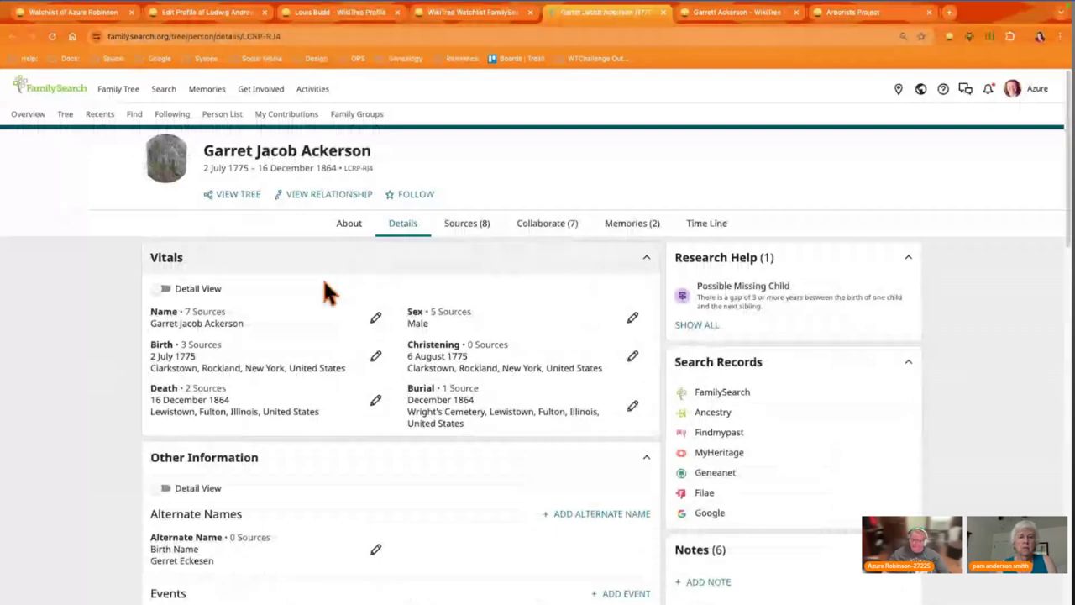
- Examine the matched FamilySearch person's vitals and list of sources, and open the About overview
scroll(324, 283, down, 2)
click(214, 227)
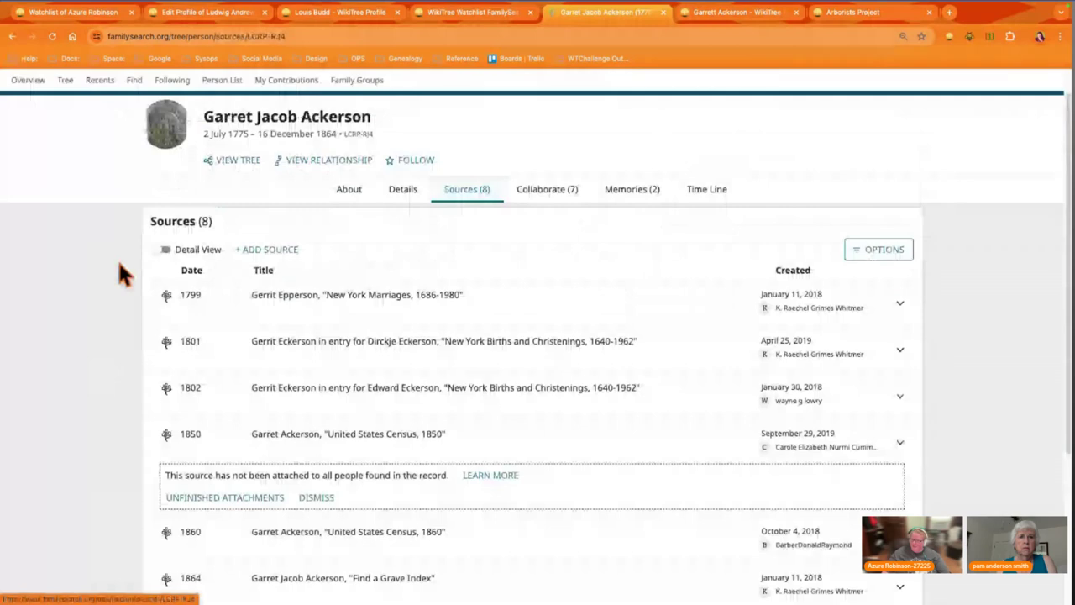
scroll(119, 263, down, 1)
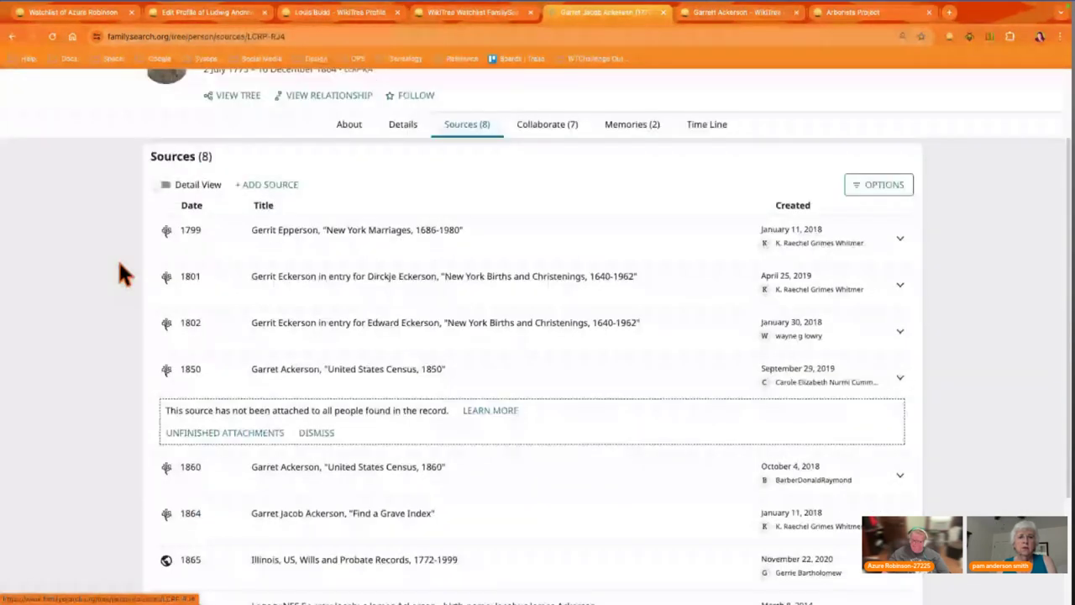
scroll(117, 258, up, 1)
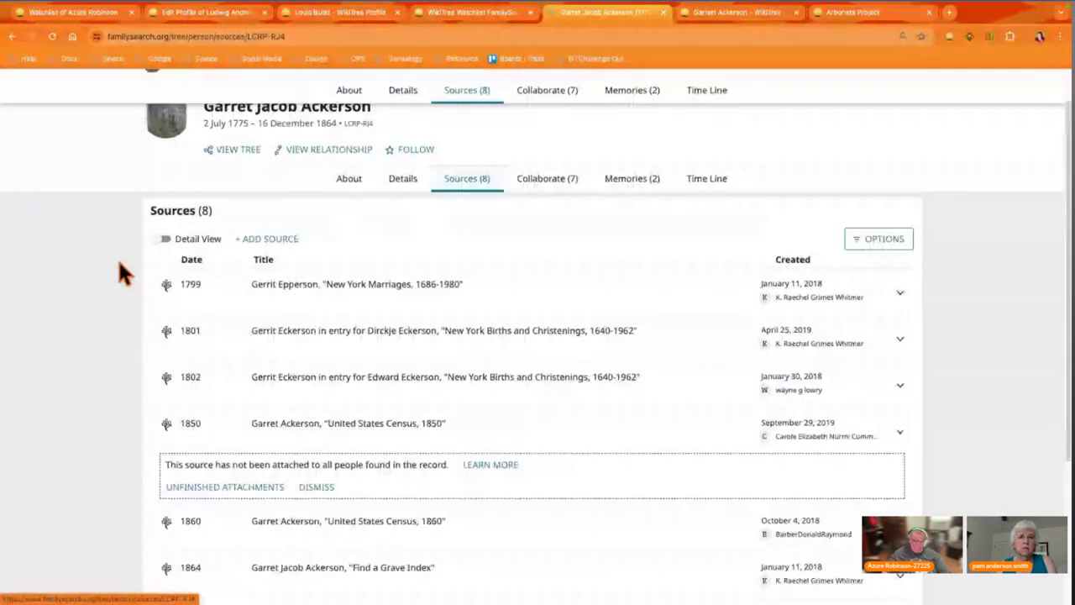
click(348, 178)
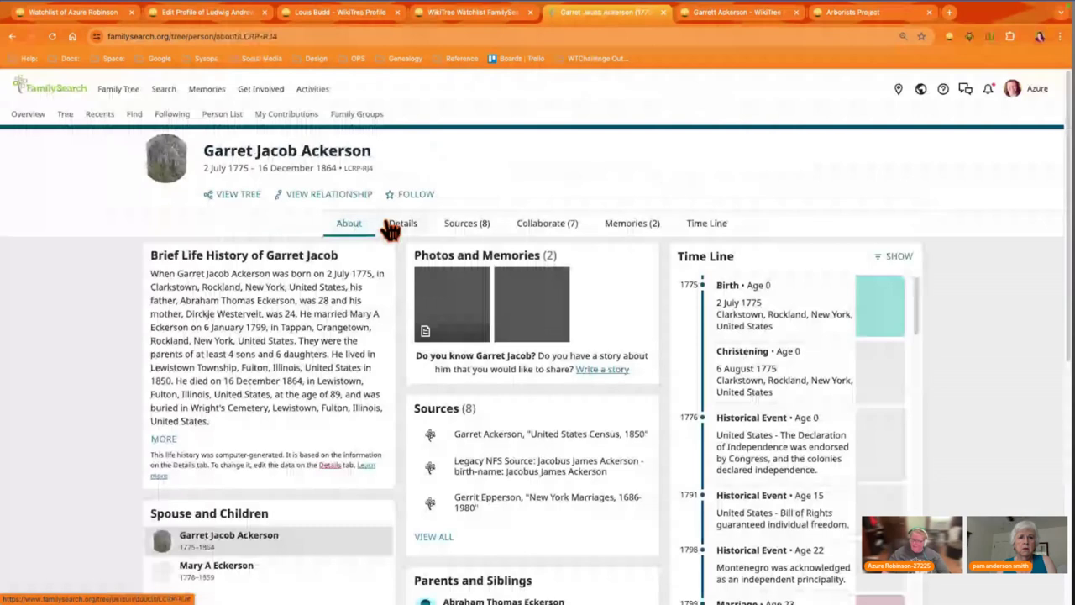
- Open the matched FamilySearch person's Details and examine the other information, events and family members
click(395, 224)
scroll(106, 328, down, 5)
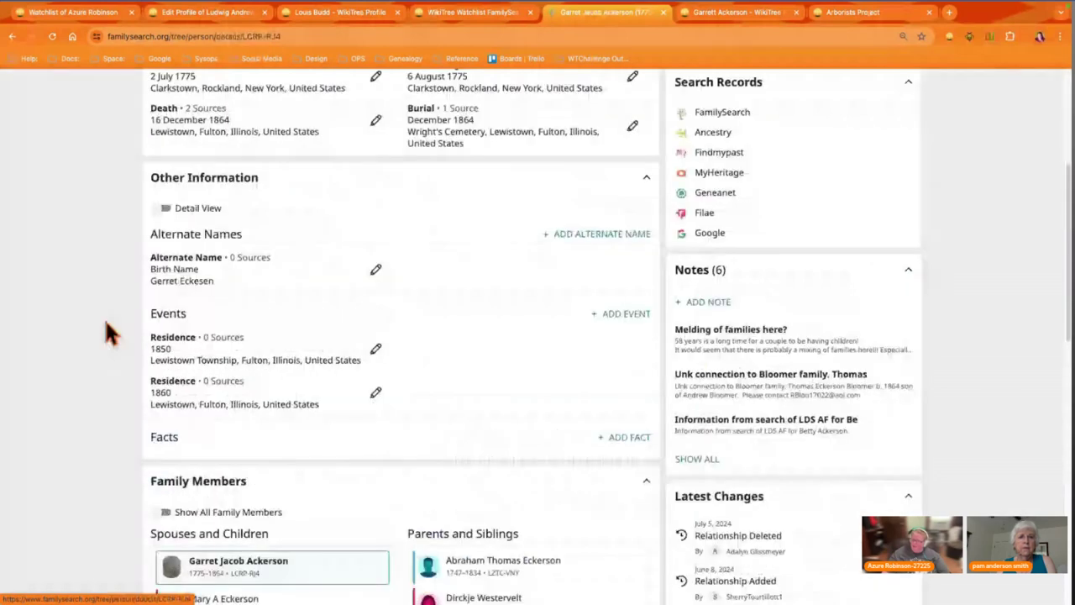
scroll(104, 335, down, 2)
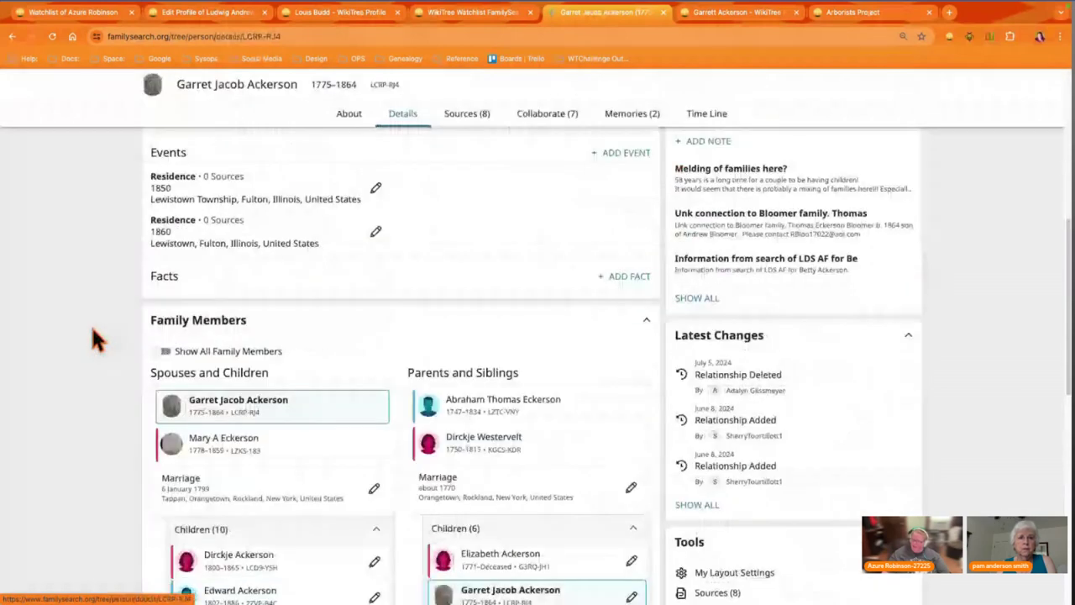
scroll(91, 324, down, 2)
scroll(88, 321, up, 5)
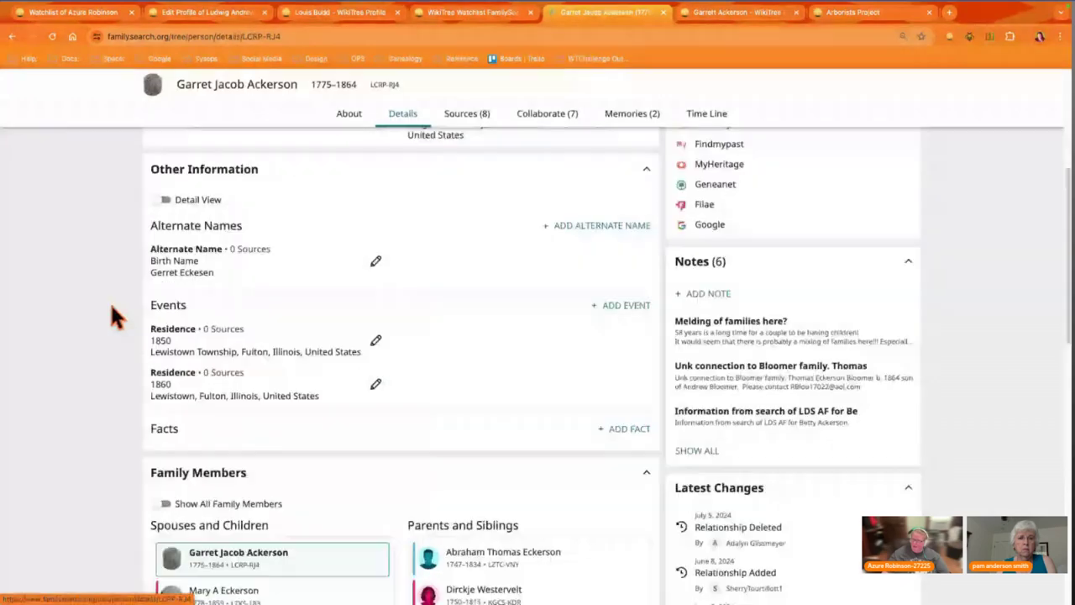
- Examine the FamilySearch person's full list of sources and return to the person's Details
click(489, 116)
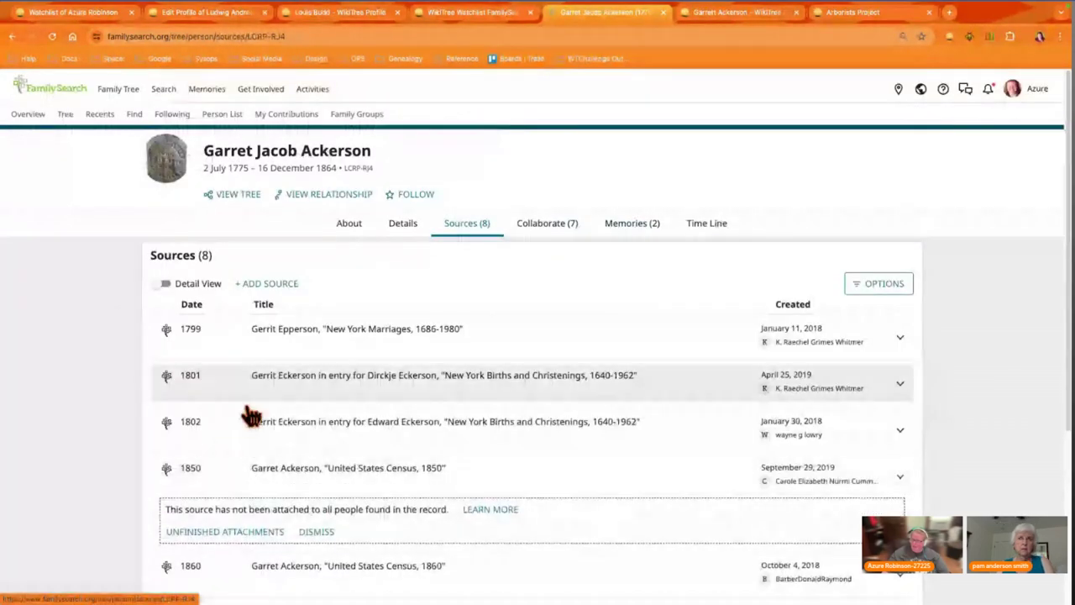
scroll(37, 401, down, 1)
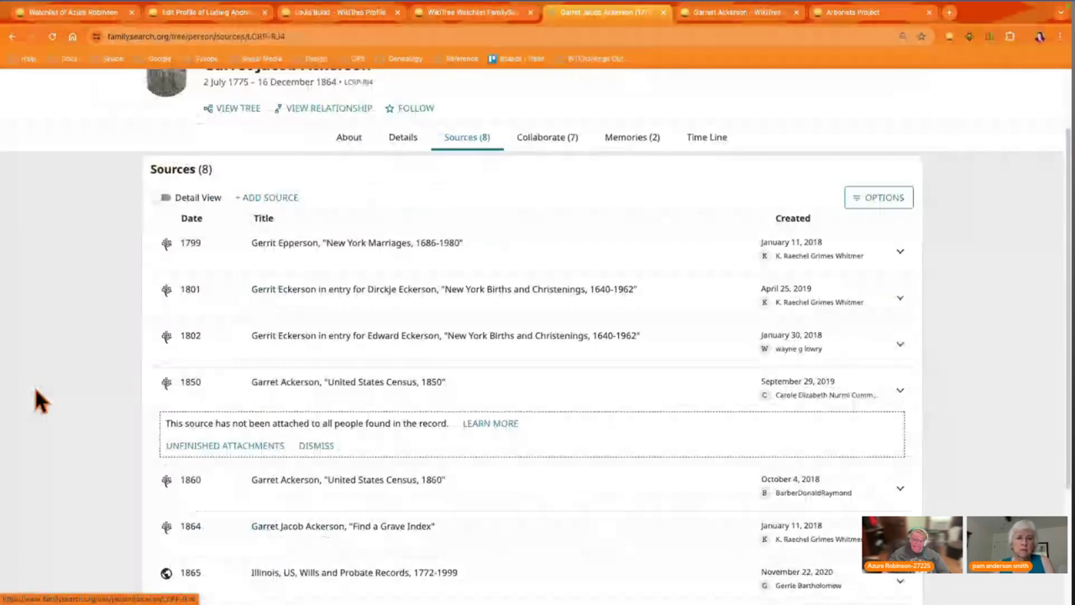
scroll(35, 389, down, 2)
click(395, 113)
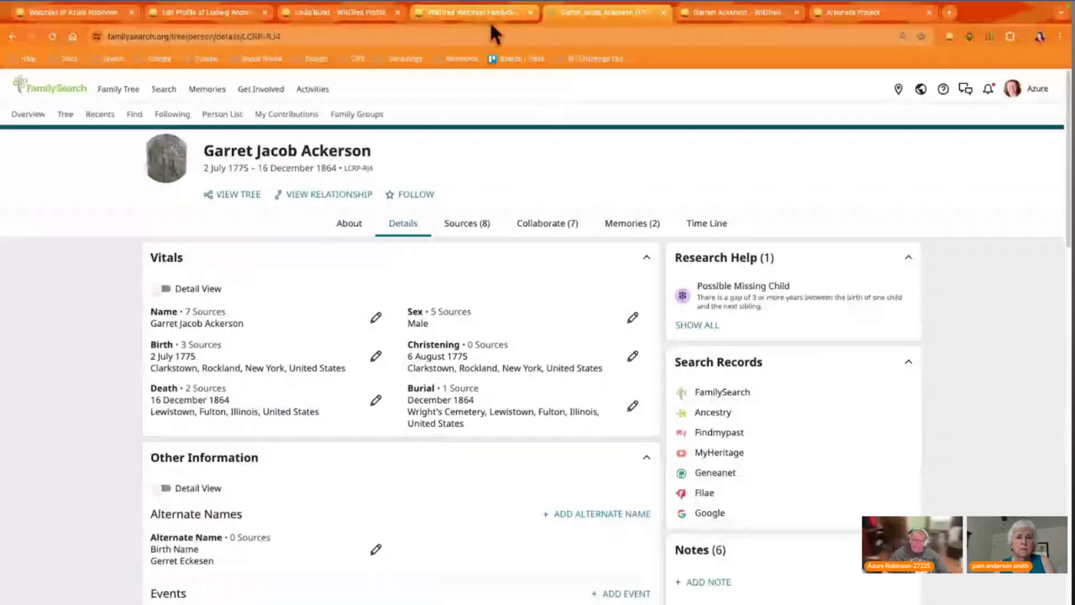
- Check the suggested FamilySearch link in the matched WikiTree profile's Research section, and go back to the Watchlist
key(ctrl+Tab)
click(657, 451)
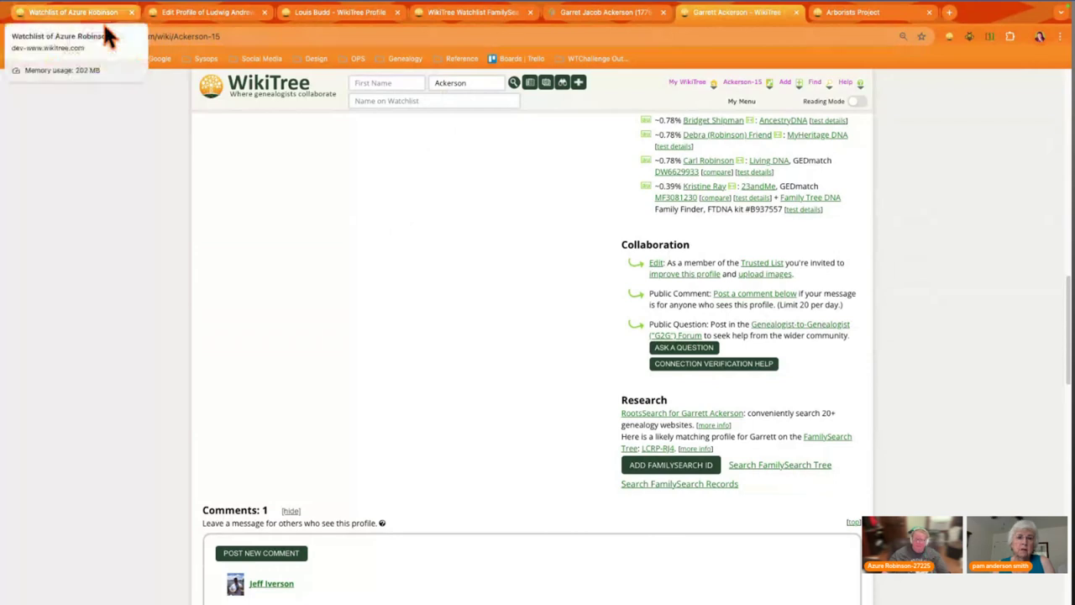
click(76, 12)
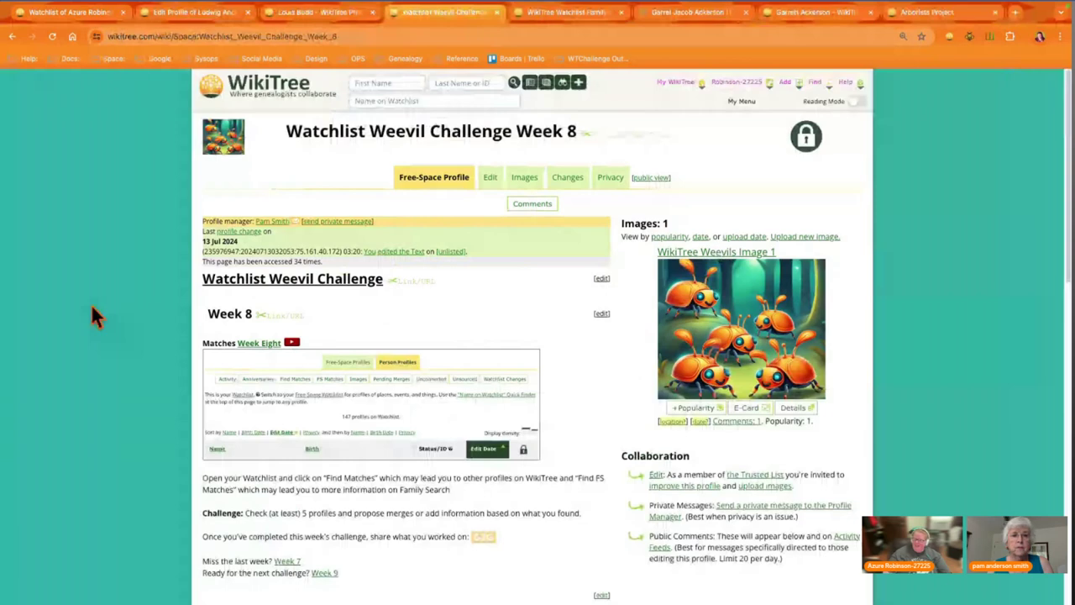
- Enlarge the Watchlist Weevil Challenge Week 8 page and read its matches instructions, challenge task and sharing links
key(ctrl+plus)
key(ctrl+plus)
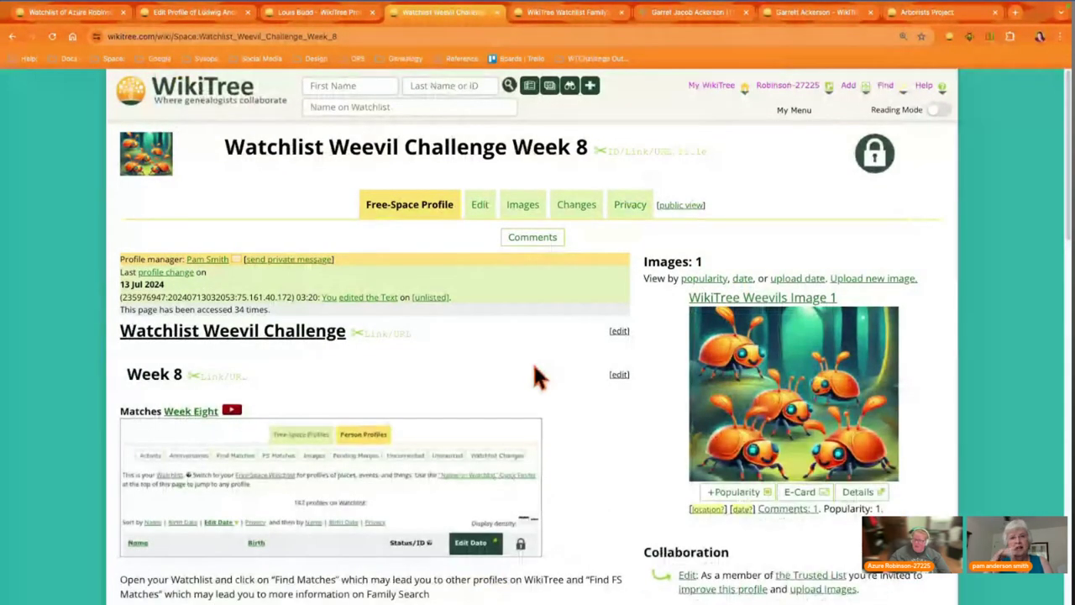
scroll(546, 362, down, 1)
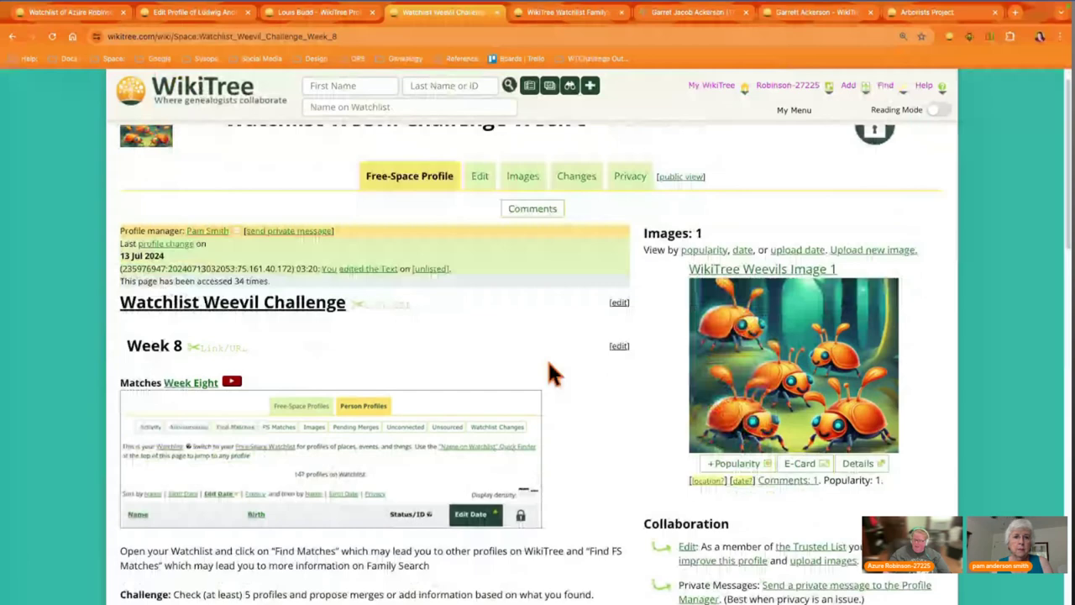
scroll(547, 359, down, 3)
scroll(490, 468, up, 3)
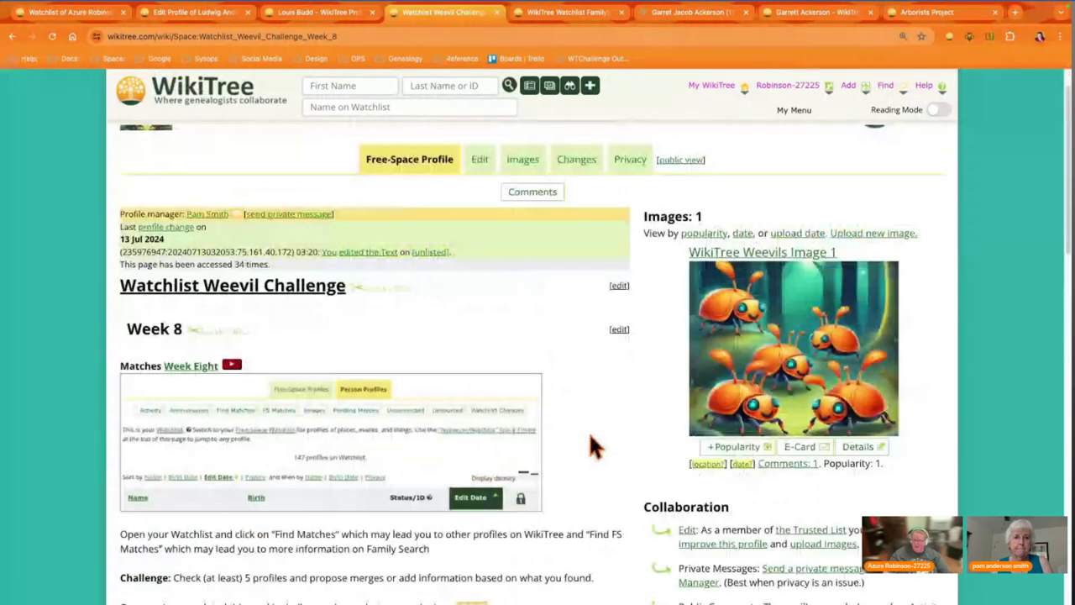
scroll(590, 437, down, 3)
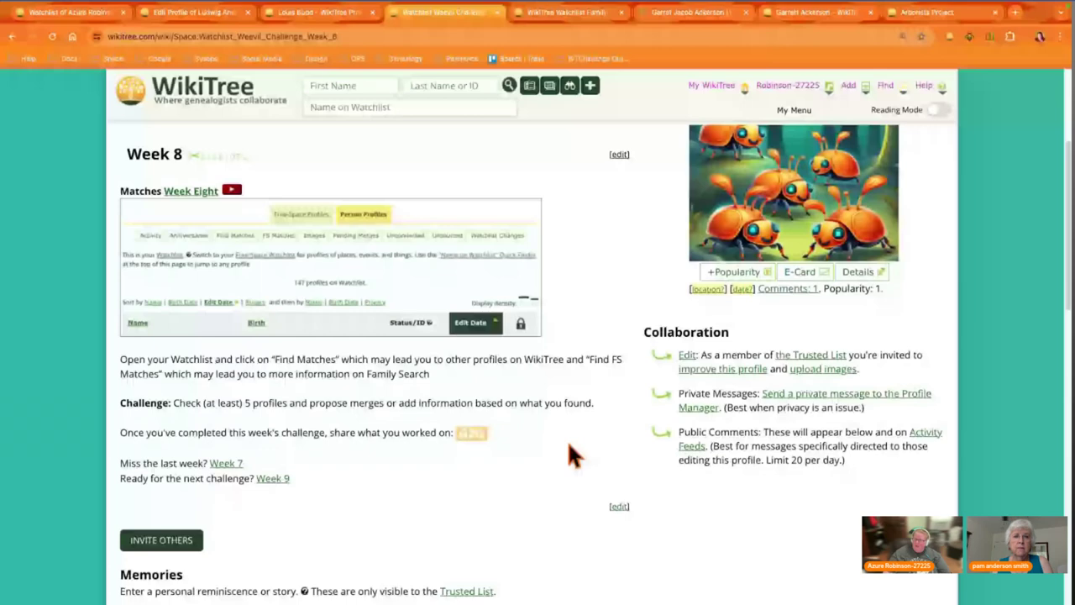
scroll(567, 440, up, 3)
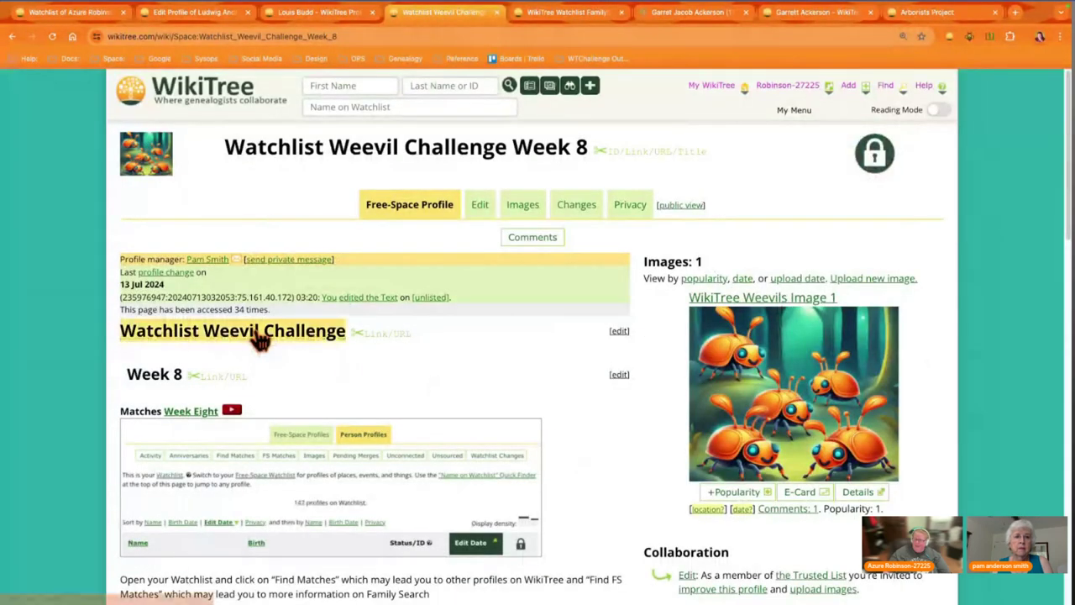
- Open the main Watchlist Weevil Challenge page and read what the challenge is, how to join and how to participate
click(305, 331)
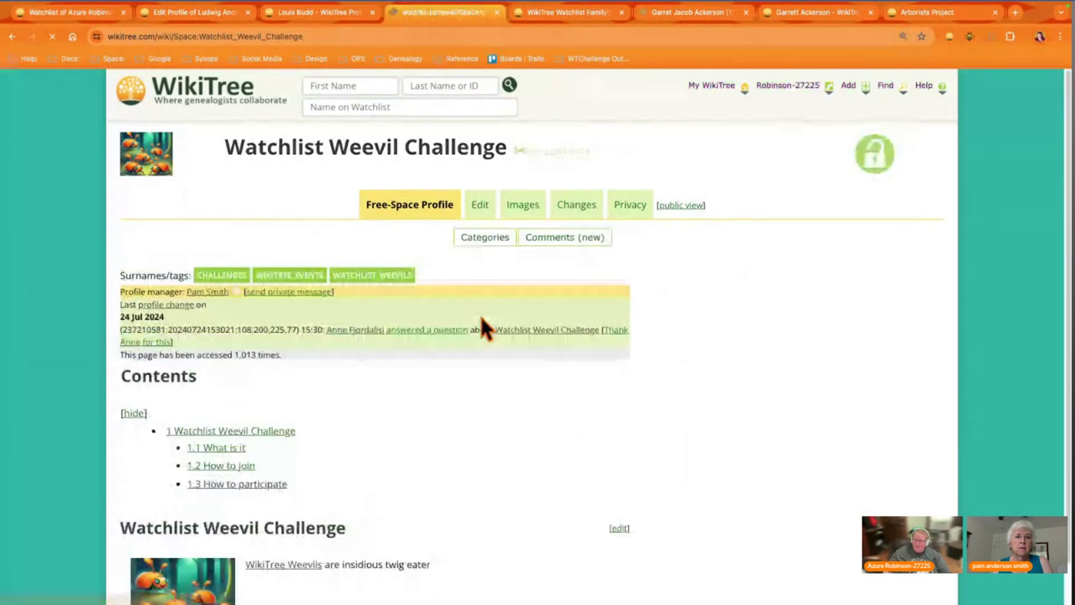
click(387, 286)
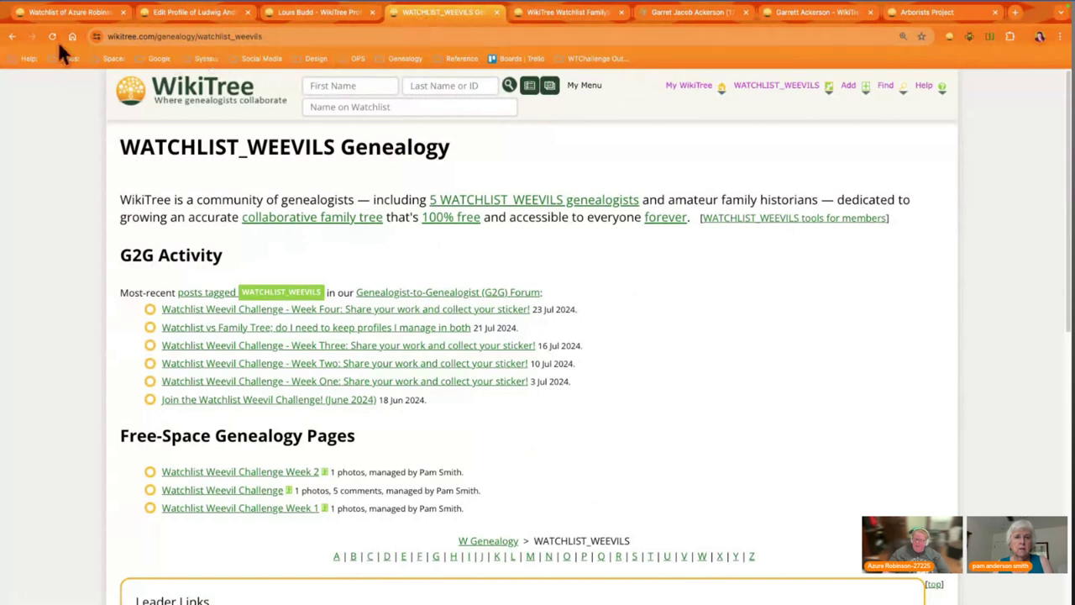
click(13, 37)
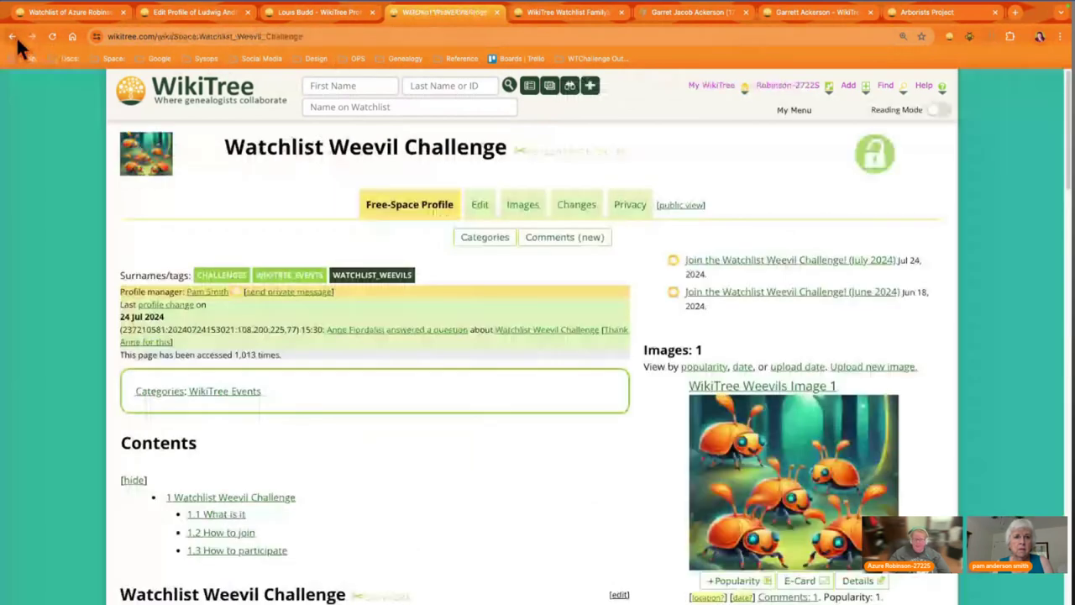
scroll(439, 499, down, 1)
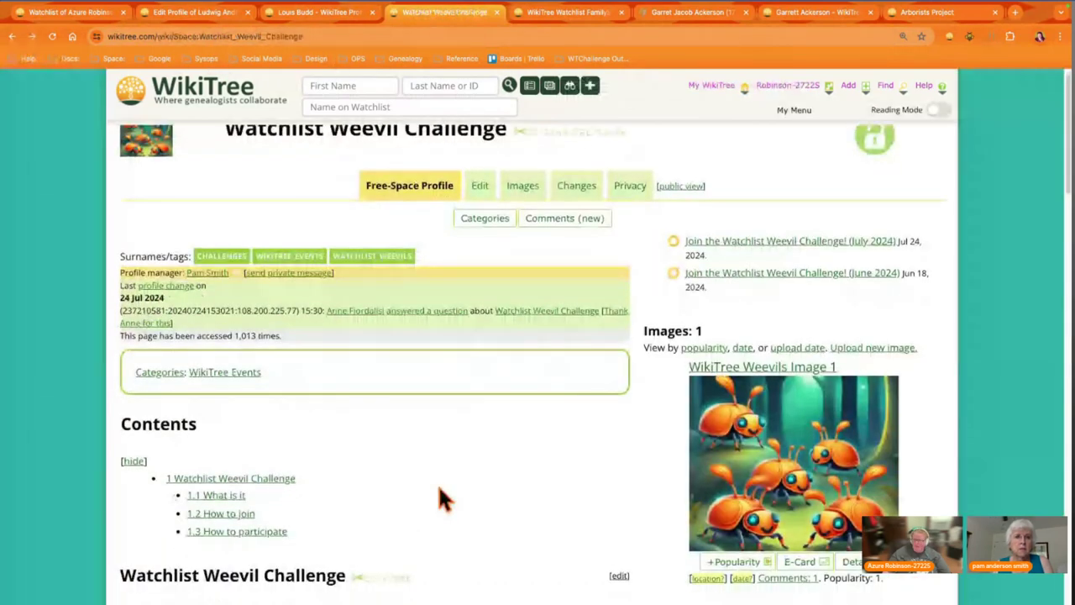
scroll(426, 468, down, 5)
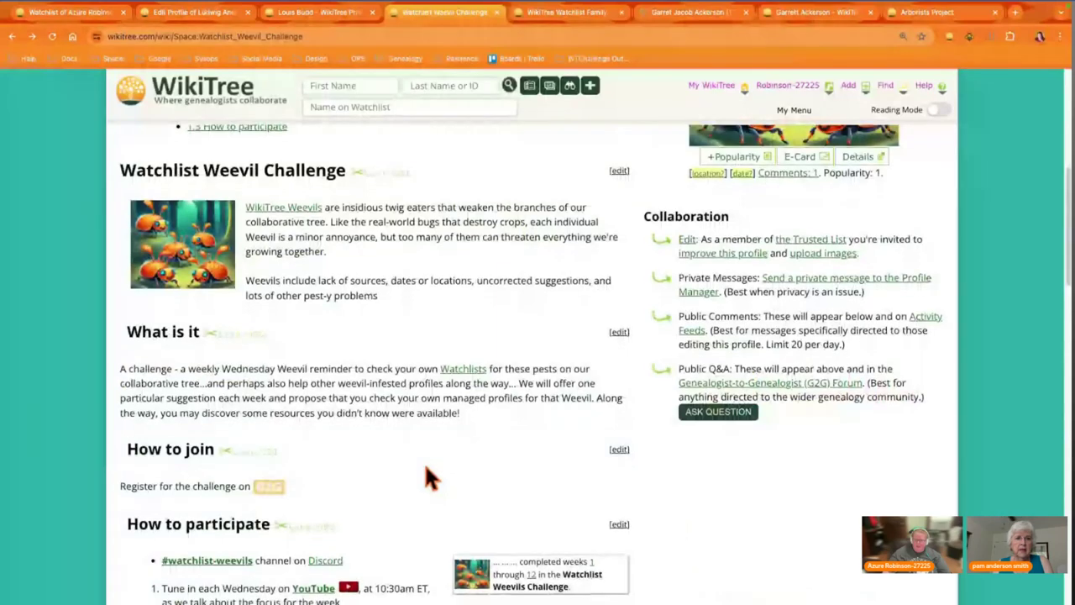
scroll(424, 463, down, 1)
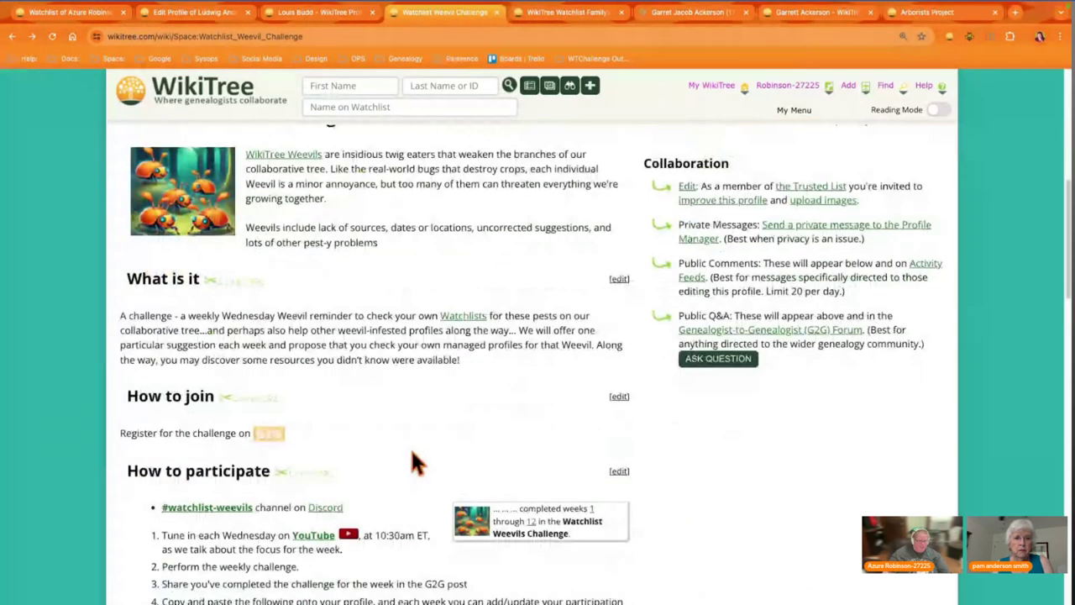